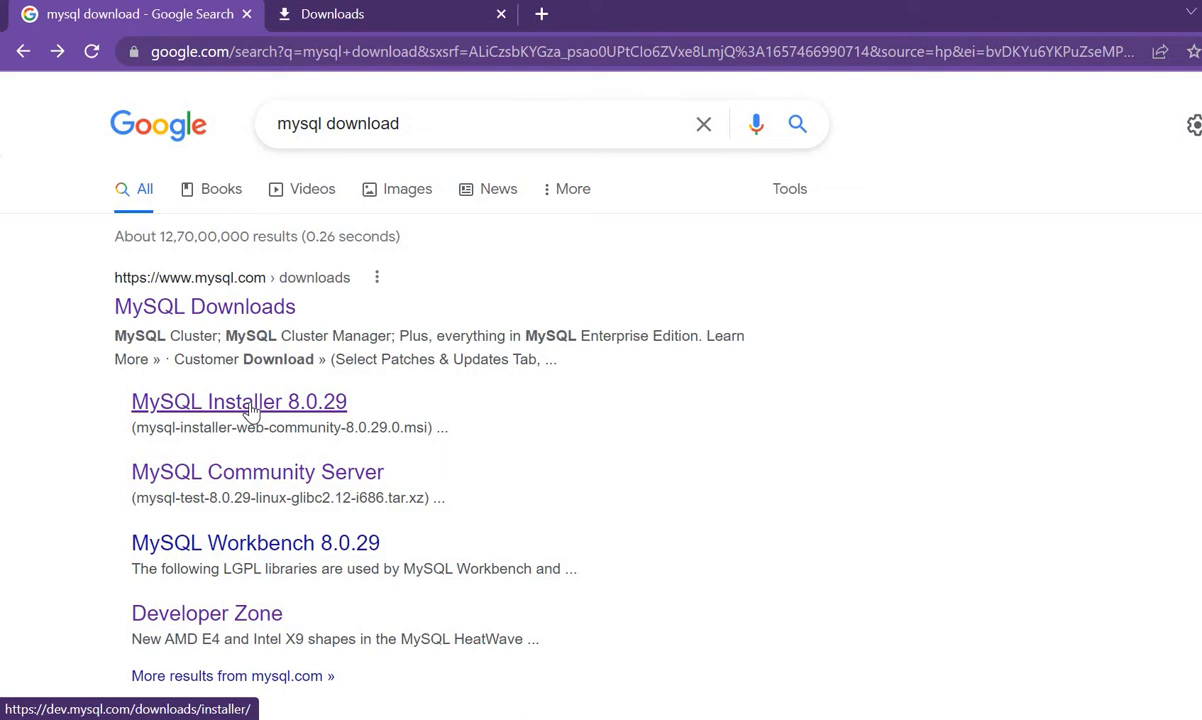
# Step: Open the MySQL Downloads page from the search results and continue to the MySQL Community (GPL) Downloads
pyautogui.click(222, 316)
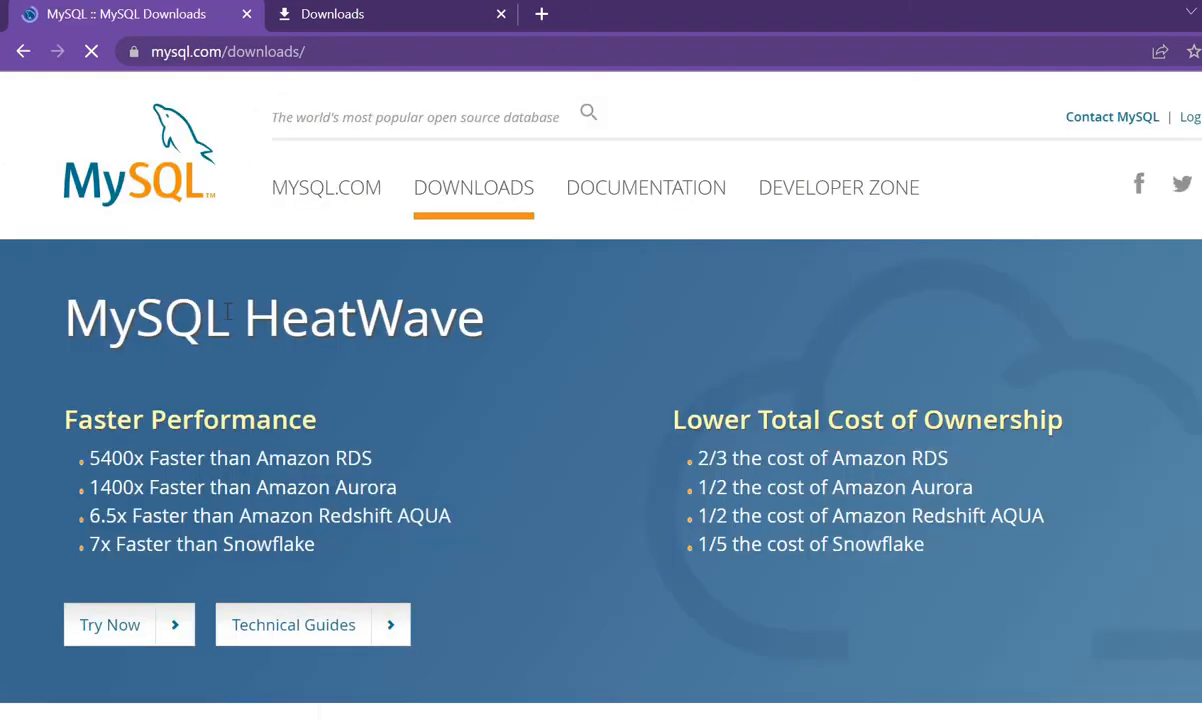
pyautogui.scroll(-2, 606, 496)
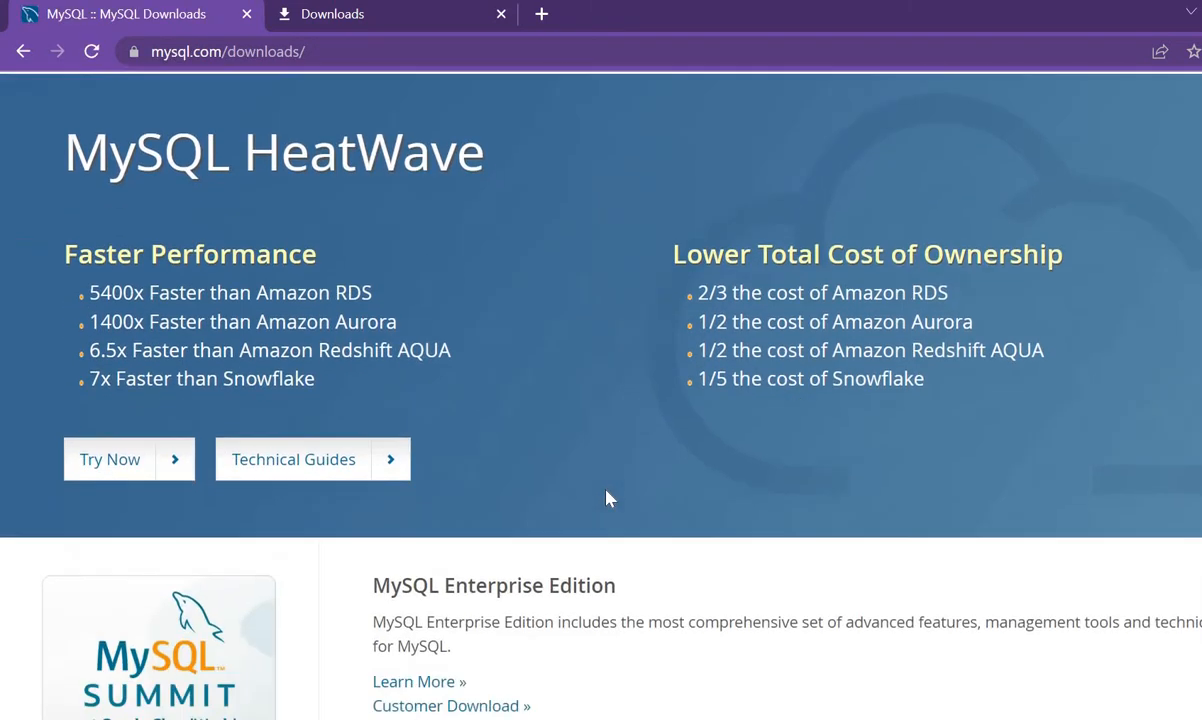
pyautogui.scroll(-3, 610, 497)
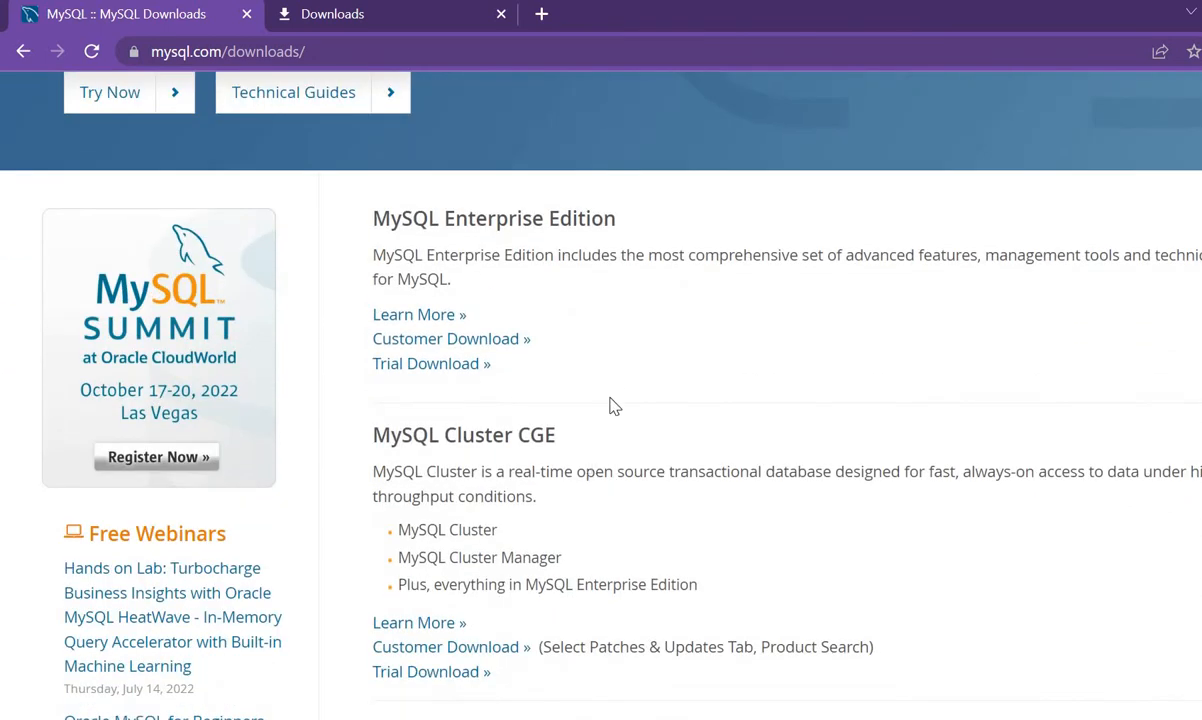
pyautogui.scroll(-2, 612, 411)
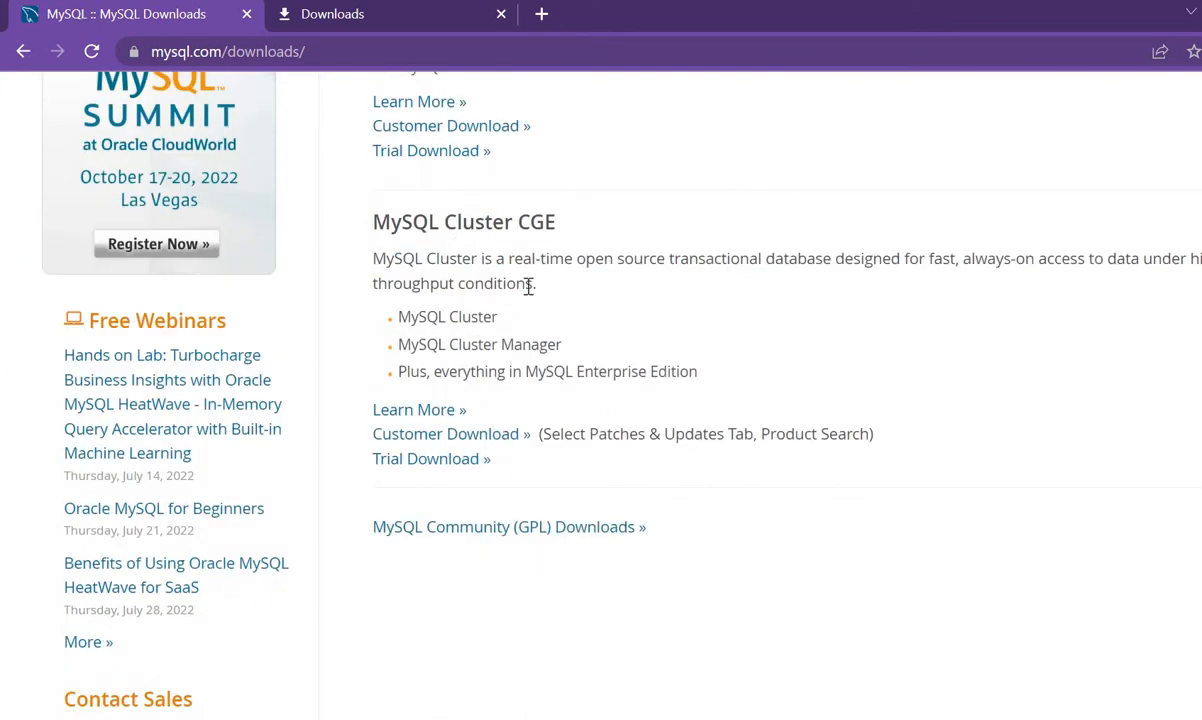
pyautogui.scroll(6, 503, 289)
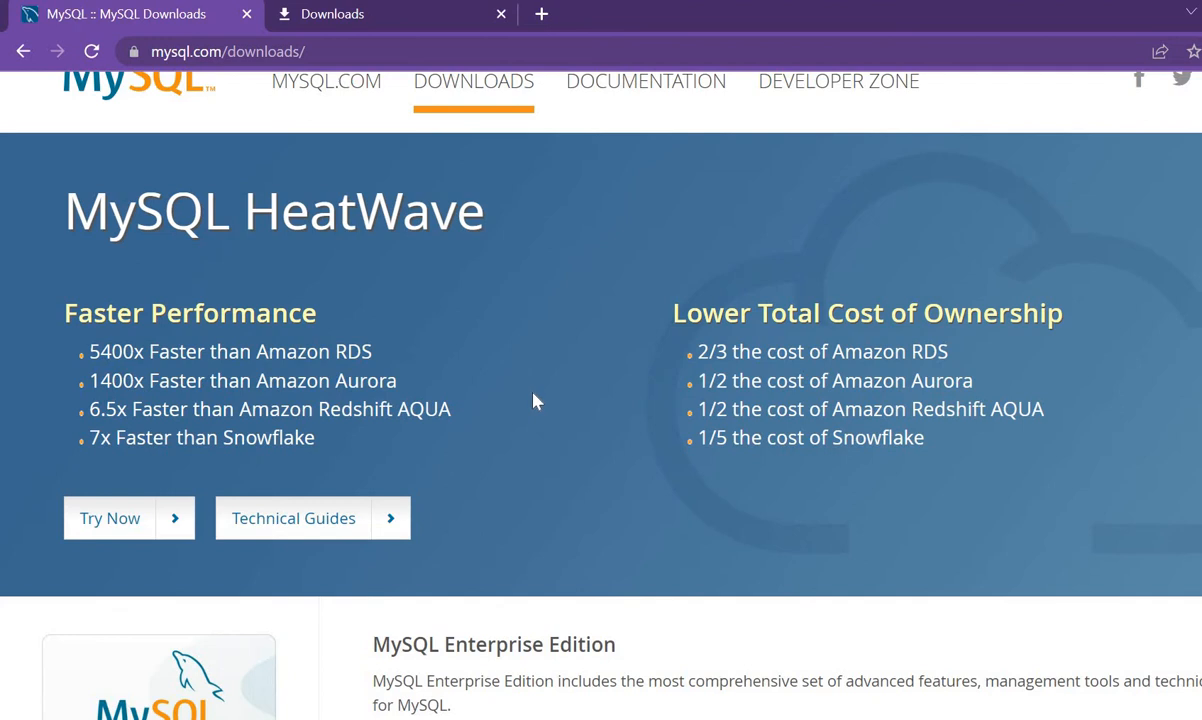
pyautogui.scroll(-4, 532, 400)
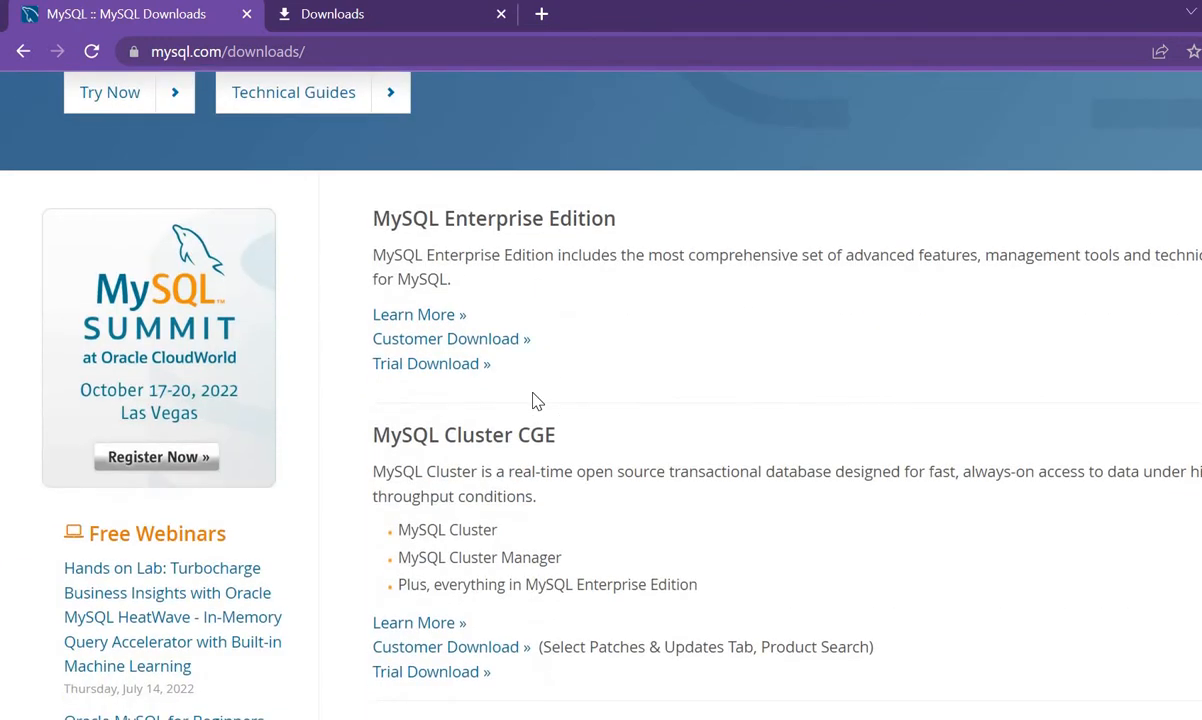
pyautogui.scroll(-3, 532, 400)
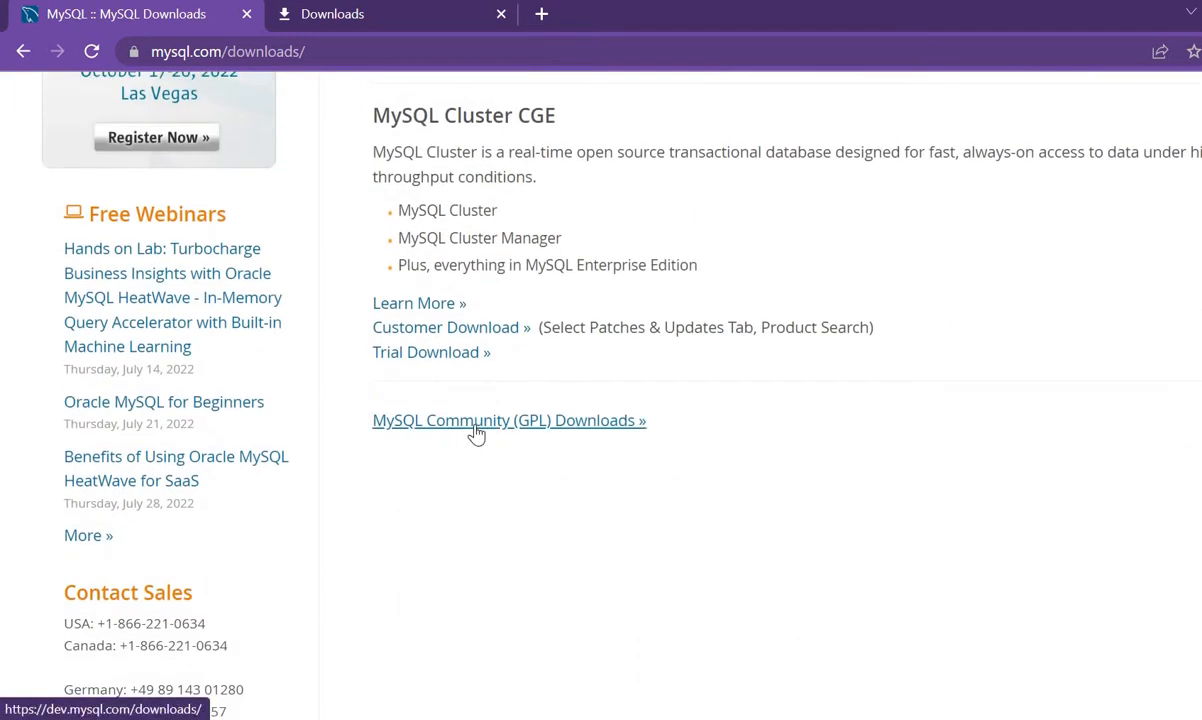
pyautogui.click(478, 424)
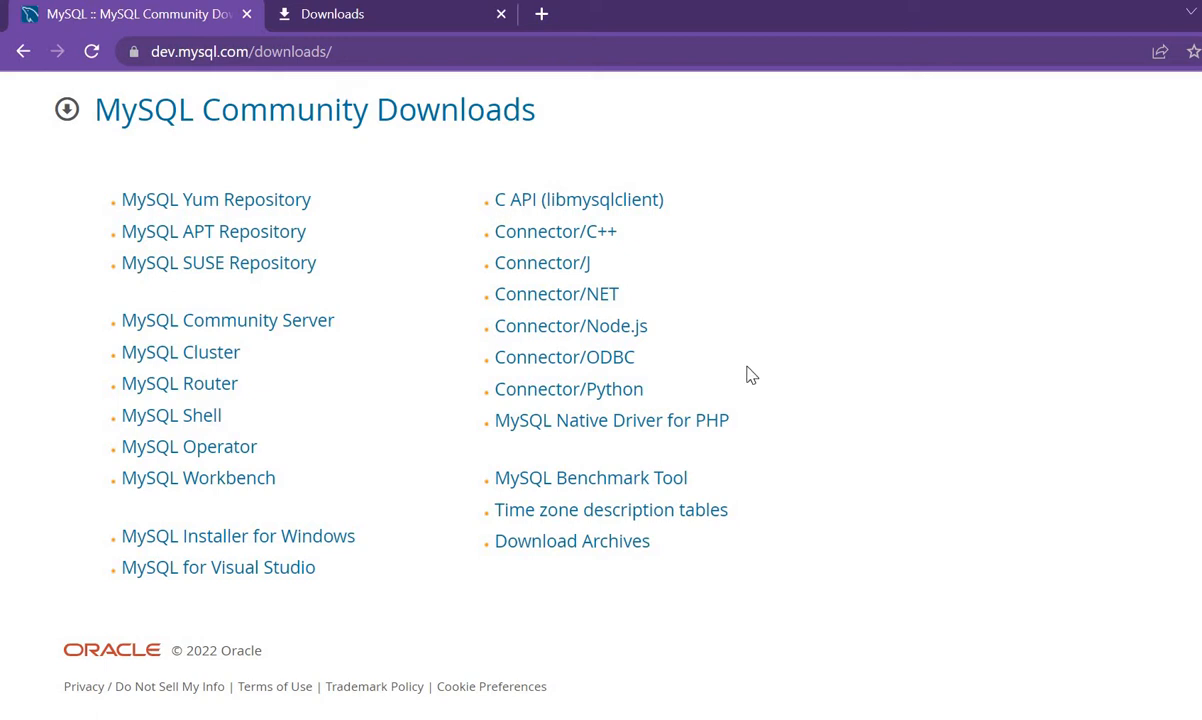
# Step: Open the MySQL Installer for Windows page in the list of community downloads
pyautogui.click(222, 545)
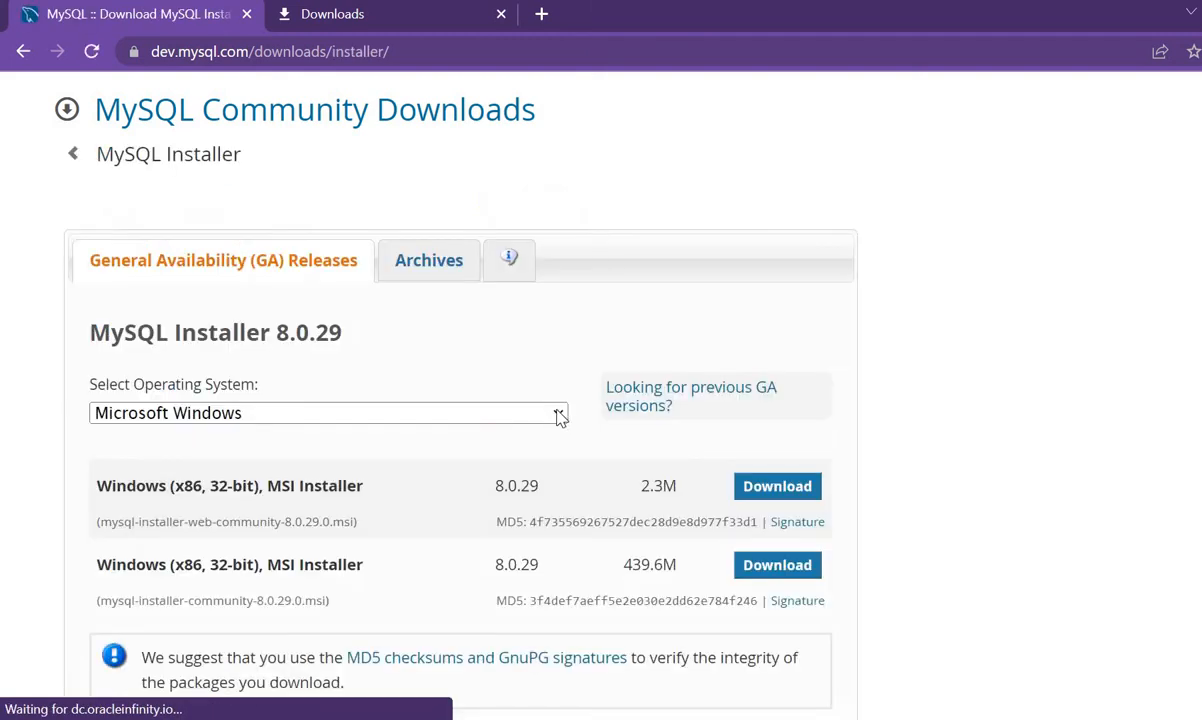
pyautogui.scroll(-1, 980, 353)
pyautogui.scroll(-1, 980, 353)
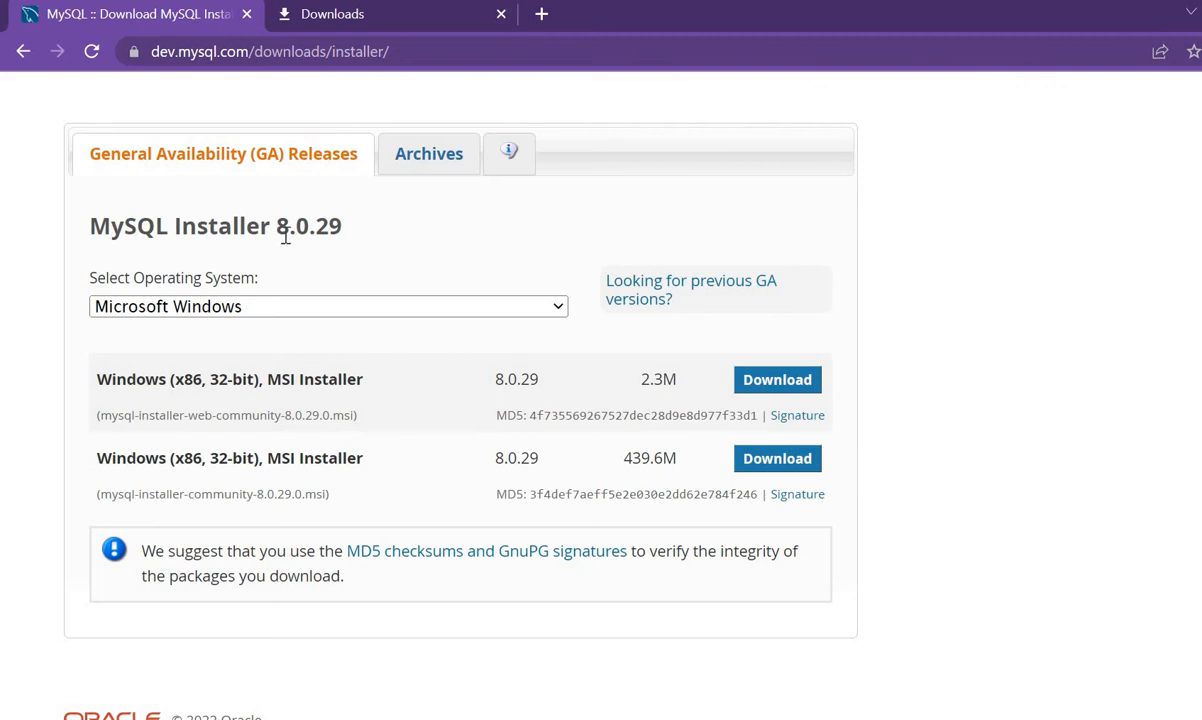
# Step: Examine the installer version, the operating system choice, and the file names and sizes of the two MSI packages
pyautogui.moveTo(351, 233); pyautogui.dragTo(276, 228)
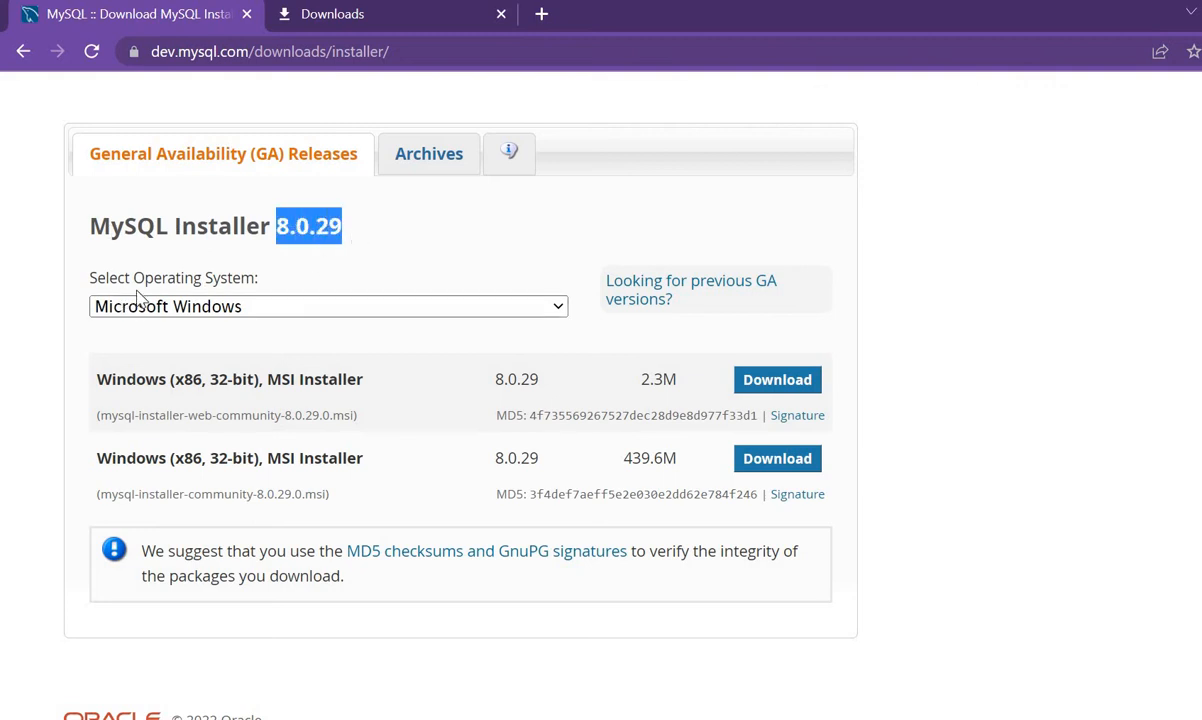
pyautogui.click(241, 309)
pyautogui.click(242, 312)
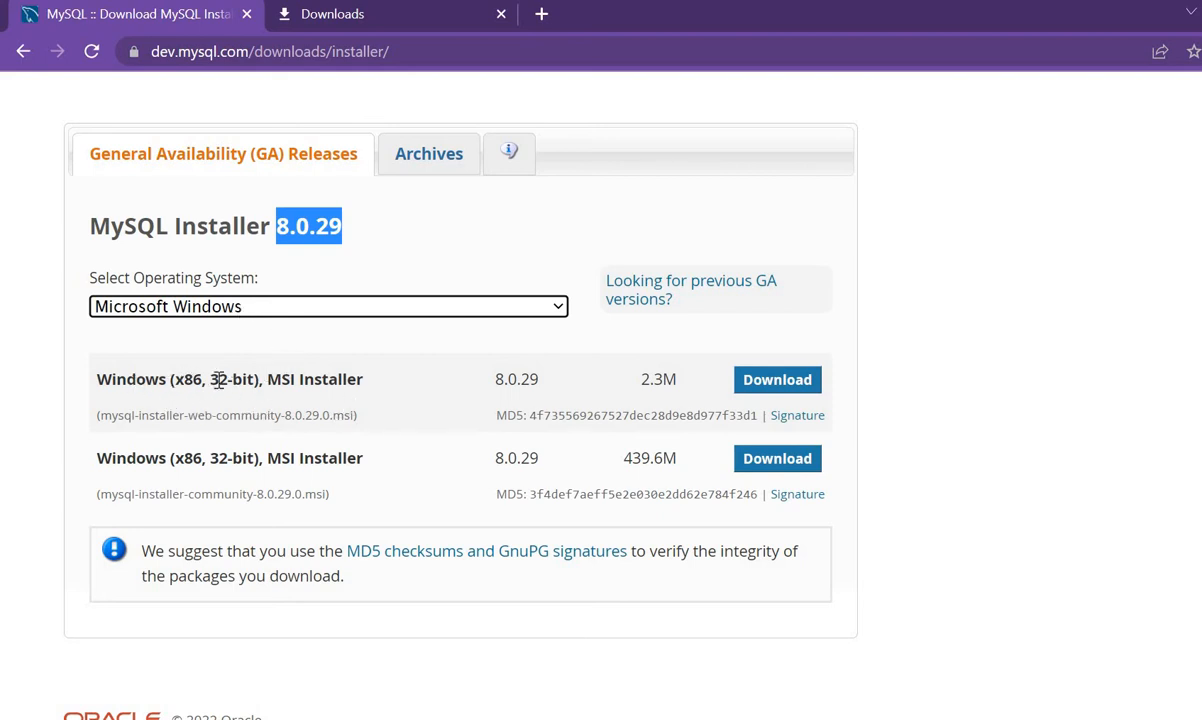
pyautogui.moveTo(357, 380); pyautogui.dragTo(266, 382)
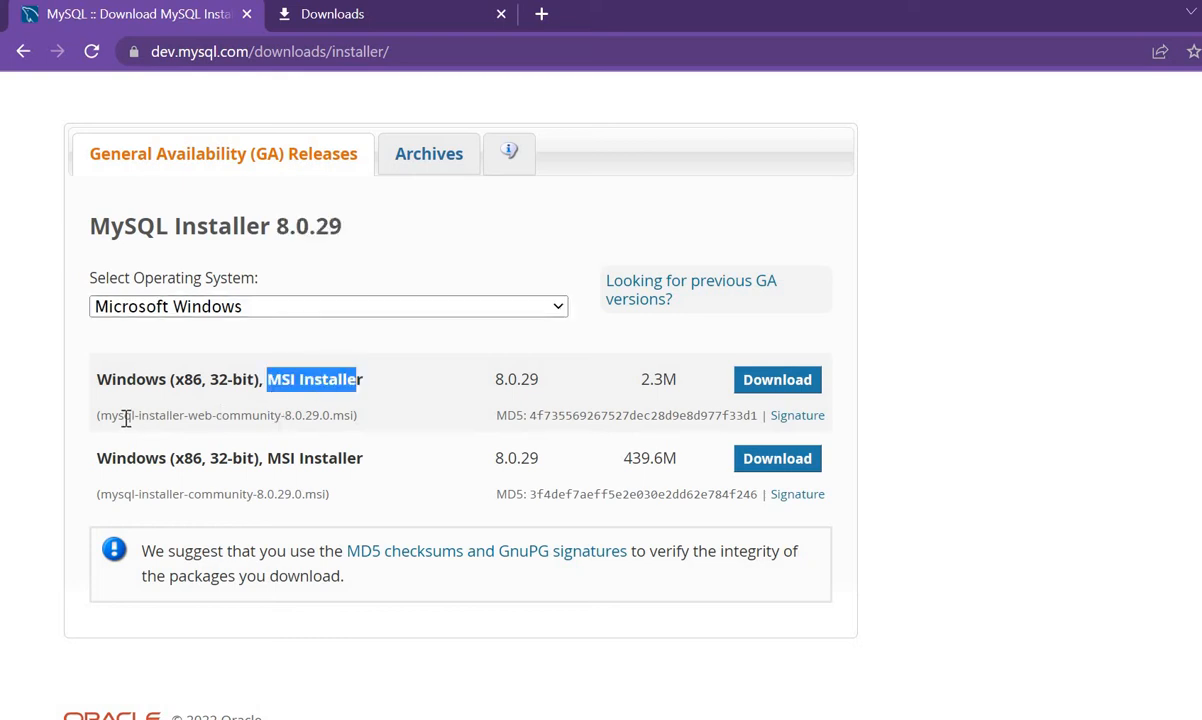
pyautogui.moveTo(124, 415); pyautogui.dragTo(330, 420)
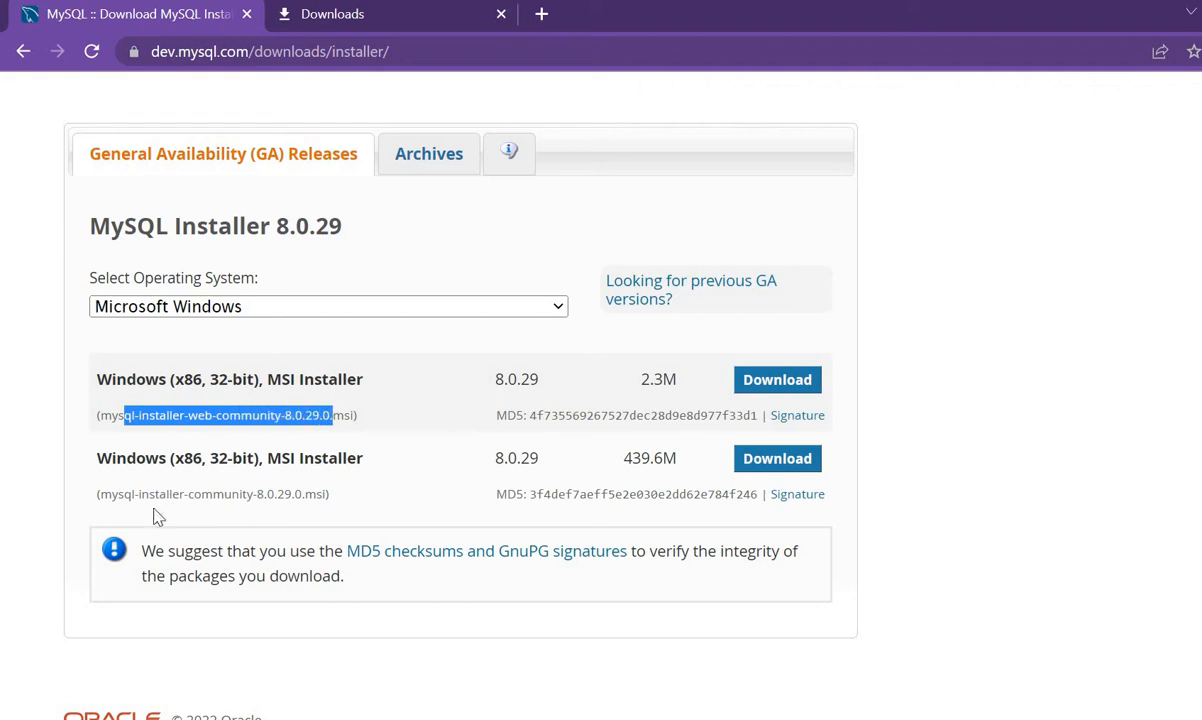
pyautogui.moveTo(142, 494); pyautogui.dragTo(376, 502)
pyautogui.click(376, 502)
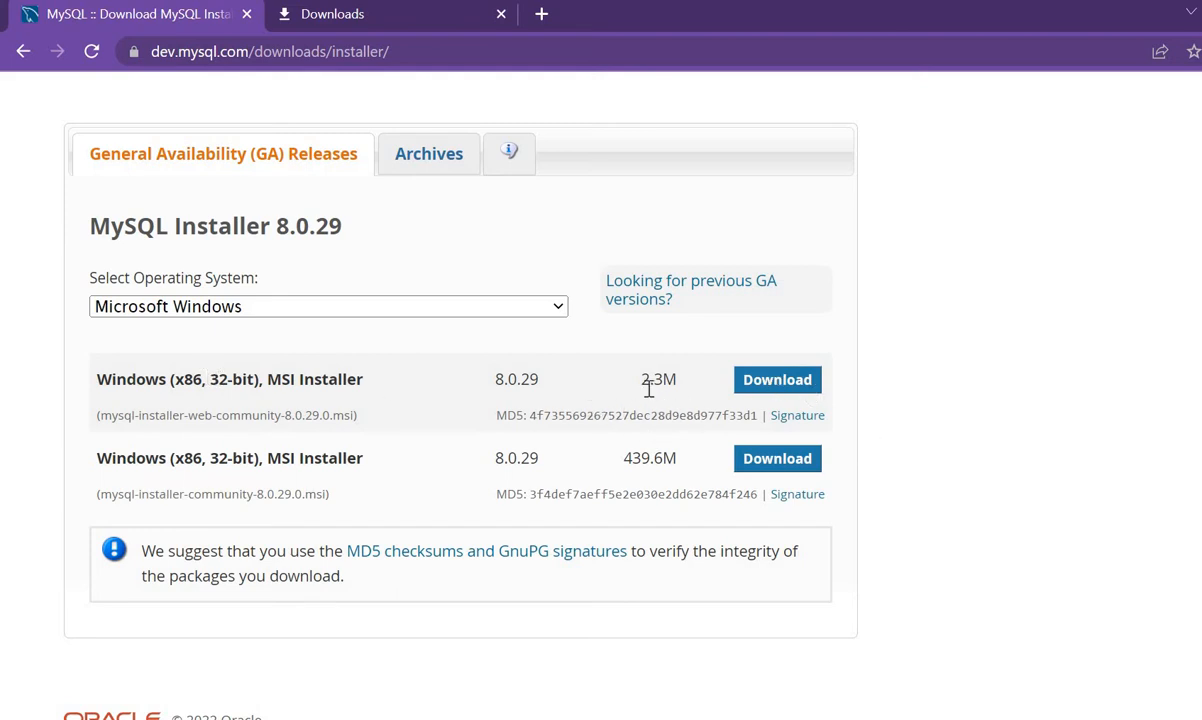
pyautogui.doubleClick(693, 400)
pyautogui.doubleClick(671, 460)
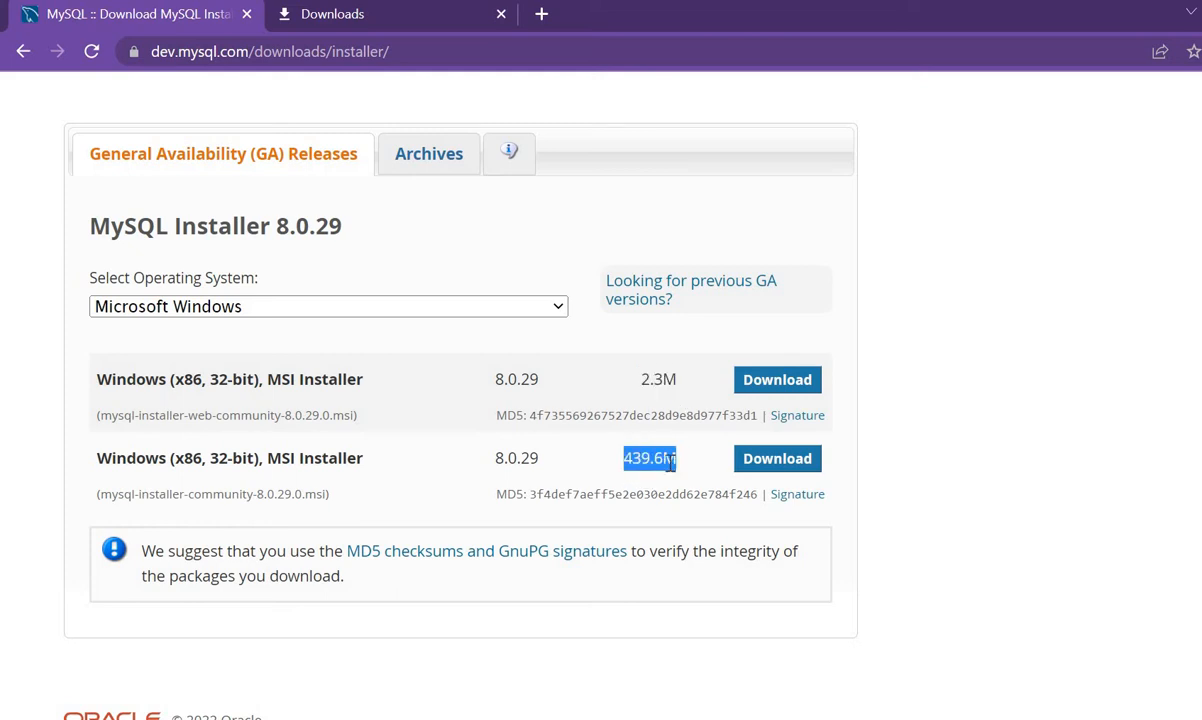
# Step: Download the full mysql-installer-community-8.0.29.0.msi package without logging in or signing up for an Oracle account
pyautogui.click(783, 472)
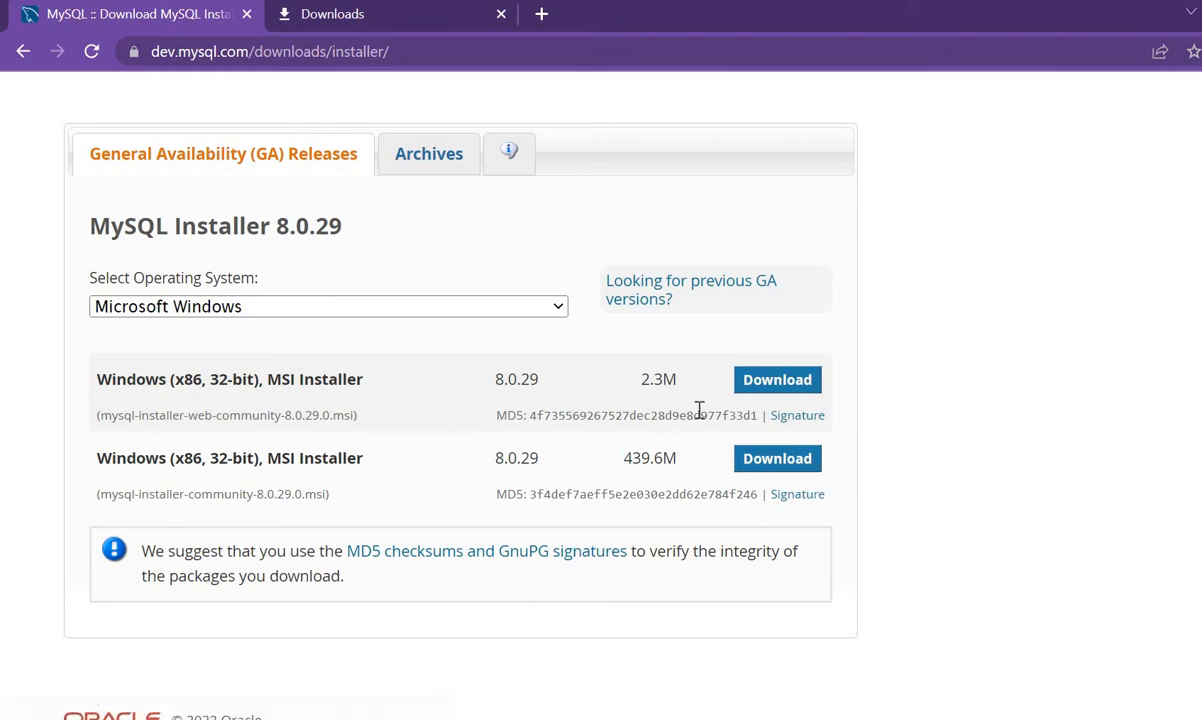
pyautogui.moveTo(642, 379); pyautogui.dragTo(684, 389)
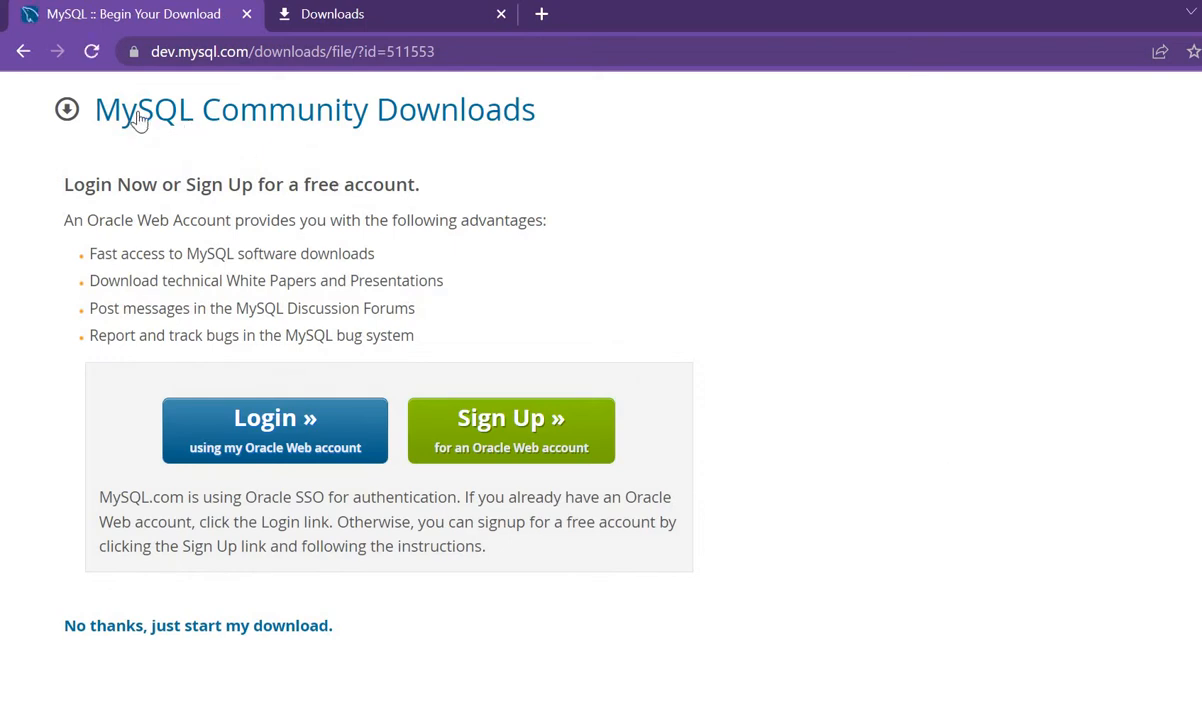
pyautogui.scroll(-2, 250, 279)
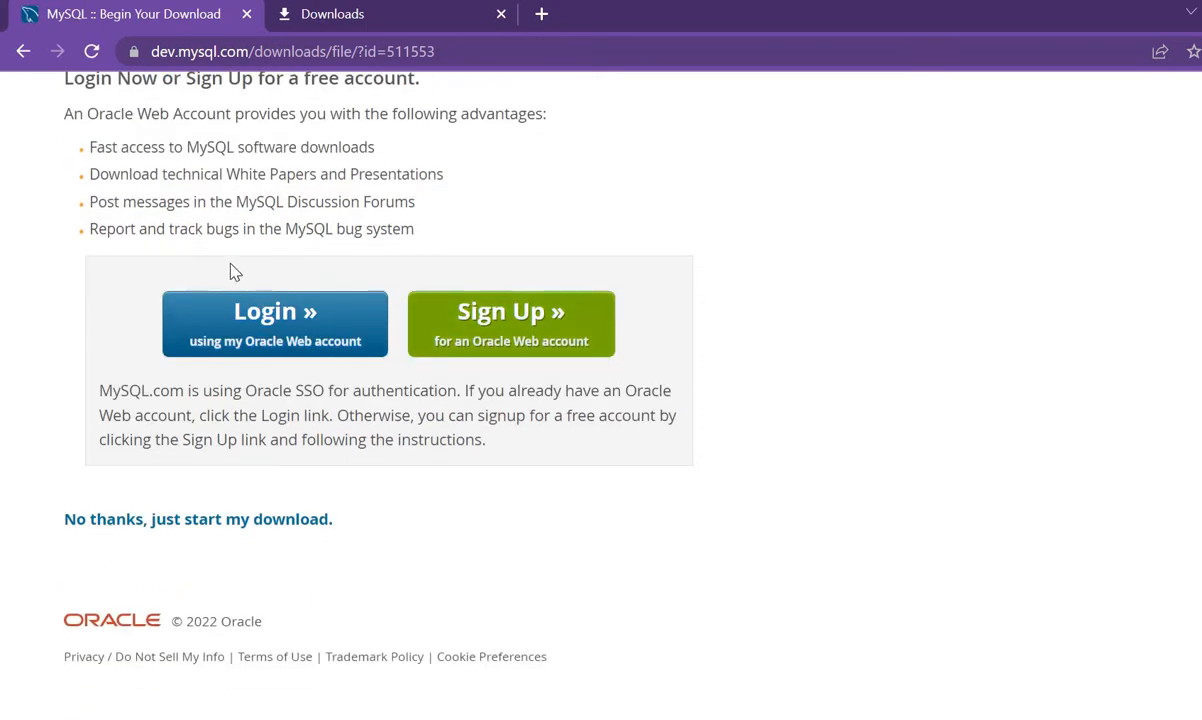
pyautogui.scroll(2, 157, 192)
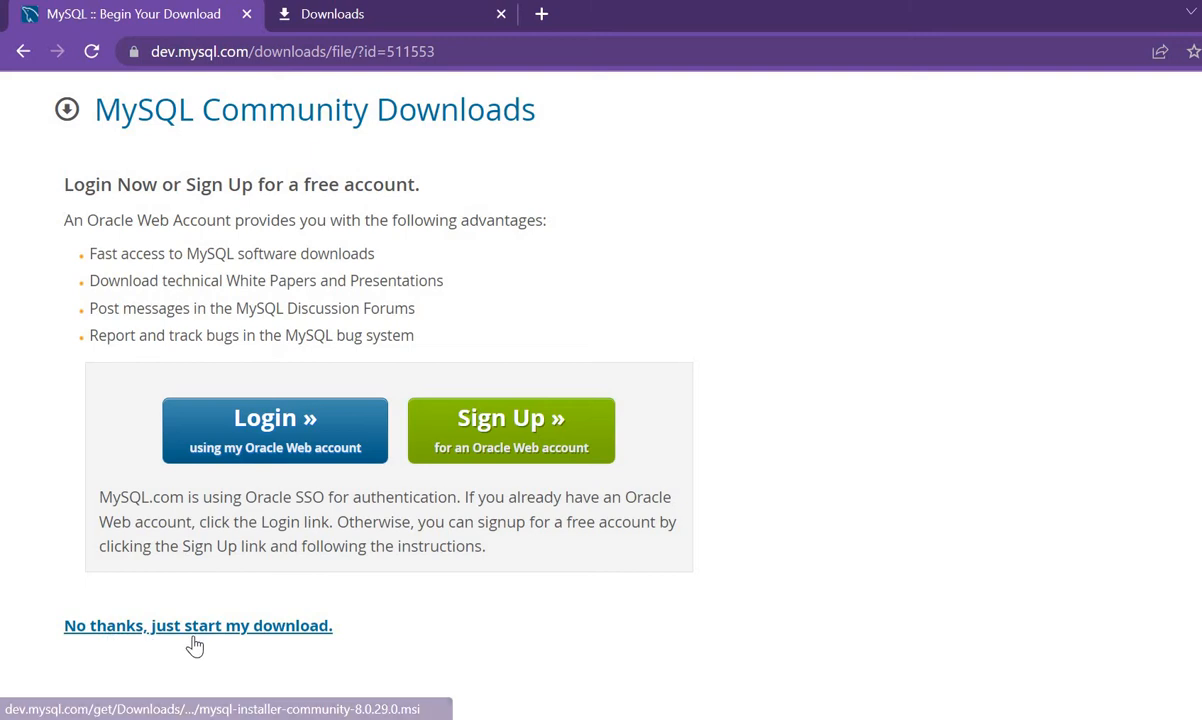
pyautogui.click(420, 621)
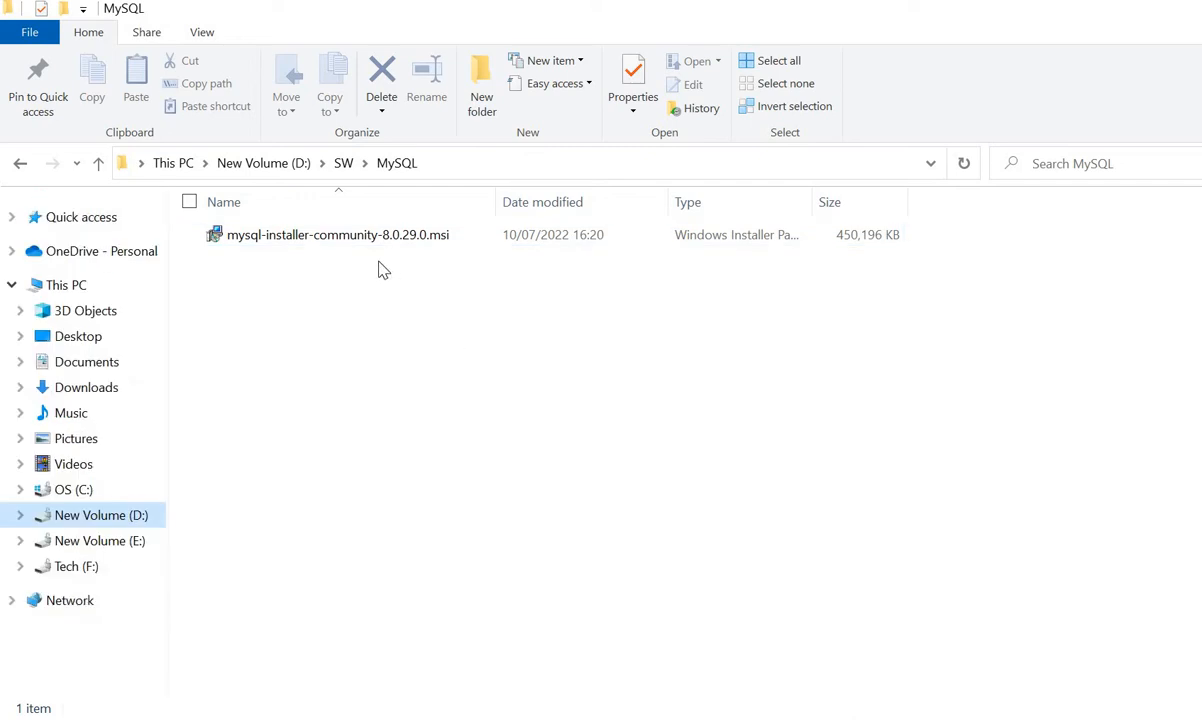
# Step: Launch mysql-installer-community-8.0.29.0.msi from the D:\SW\MySQL folder and proceed with the Full setup type
pyautogui.click(379, 262)
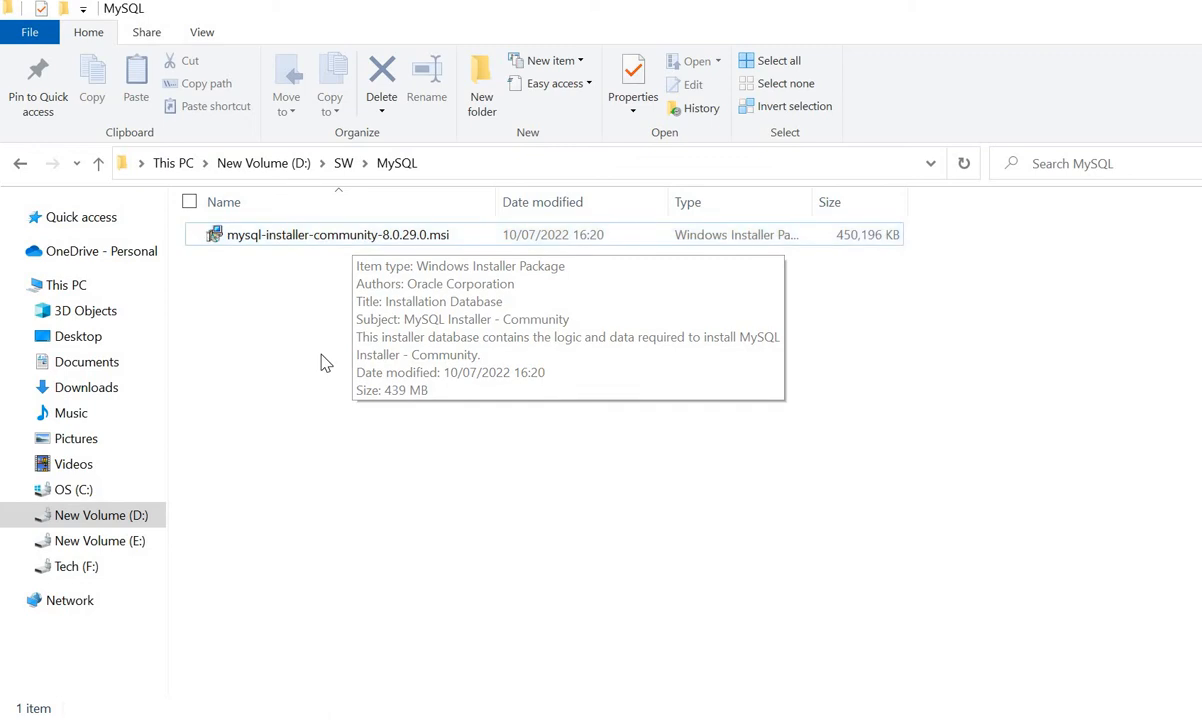
pyautogui.doubleClick(317, 240)
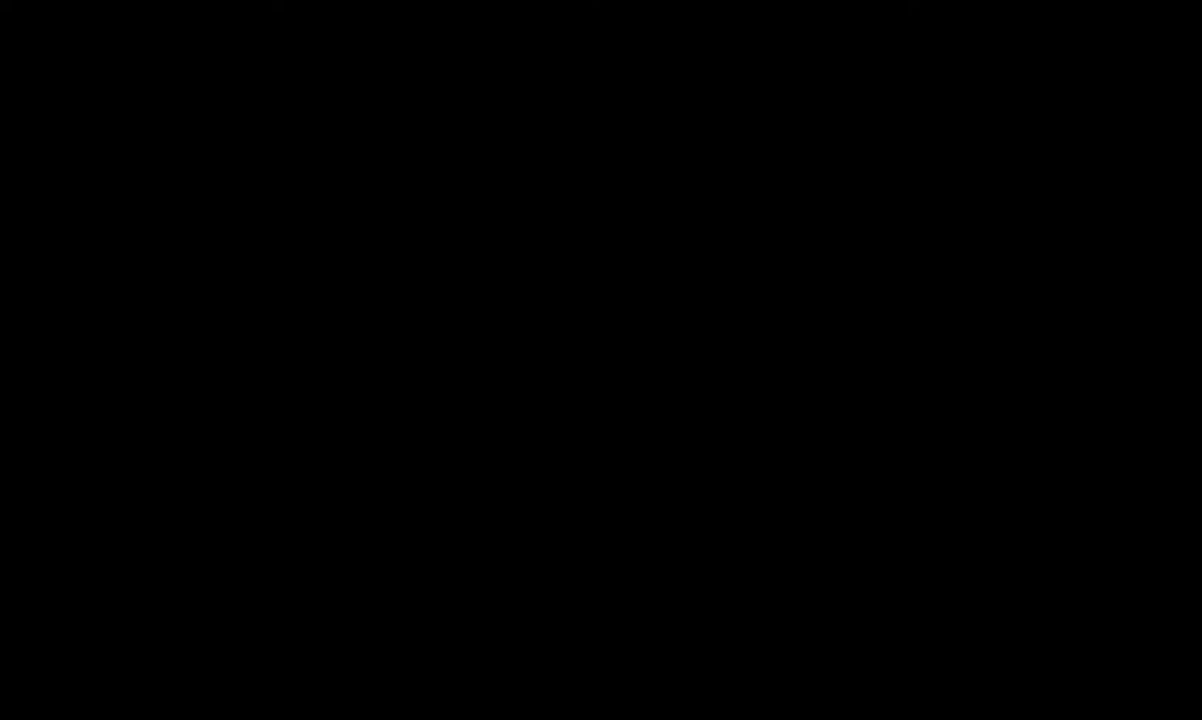
pyautogui.click(410, 452)
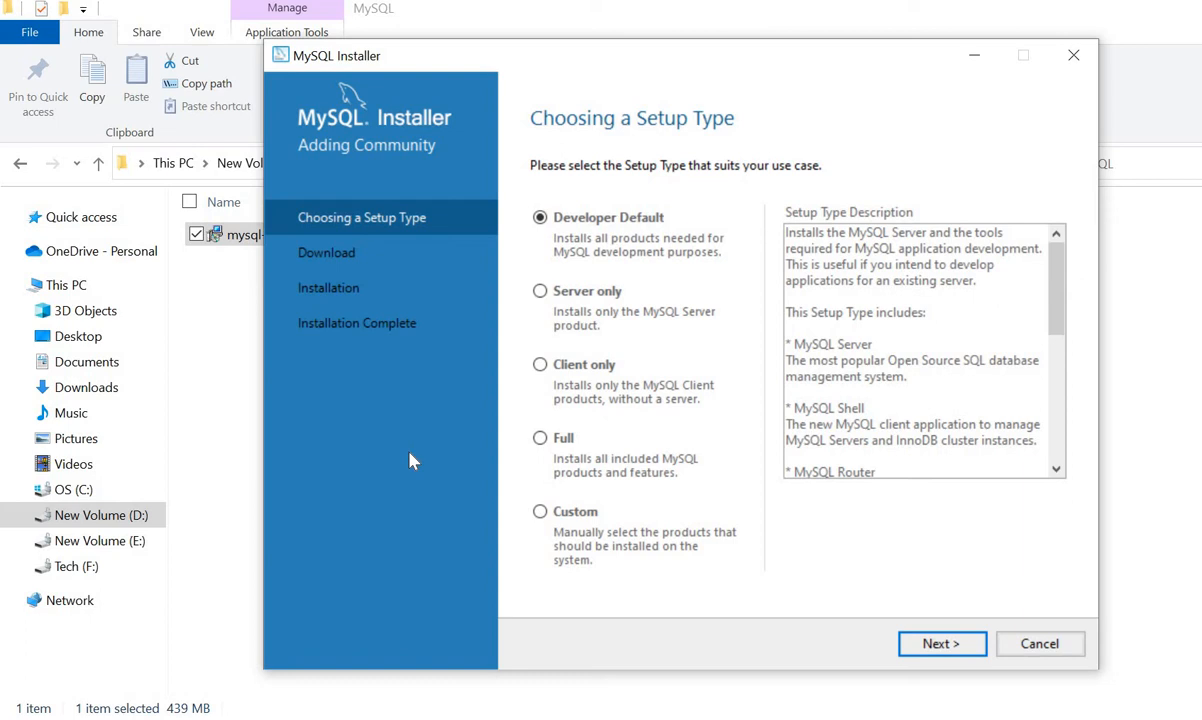
pyautogui.click(549, 443)
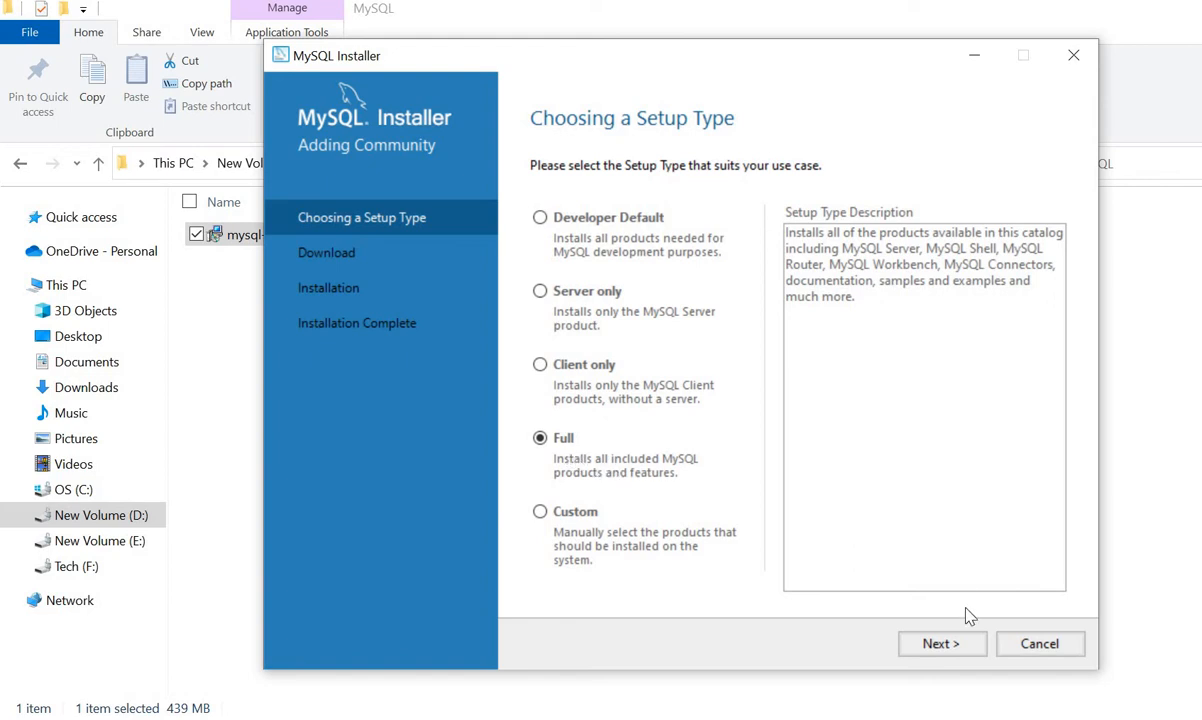
pyautogui.click(949, 645)
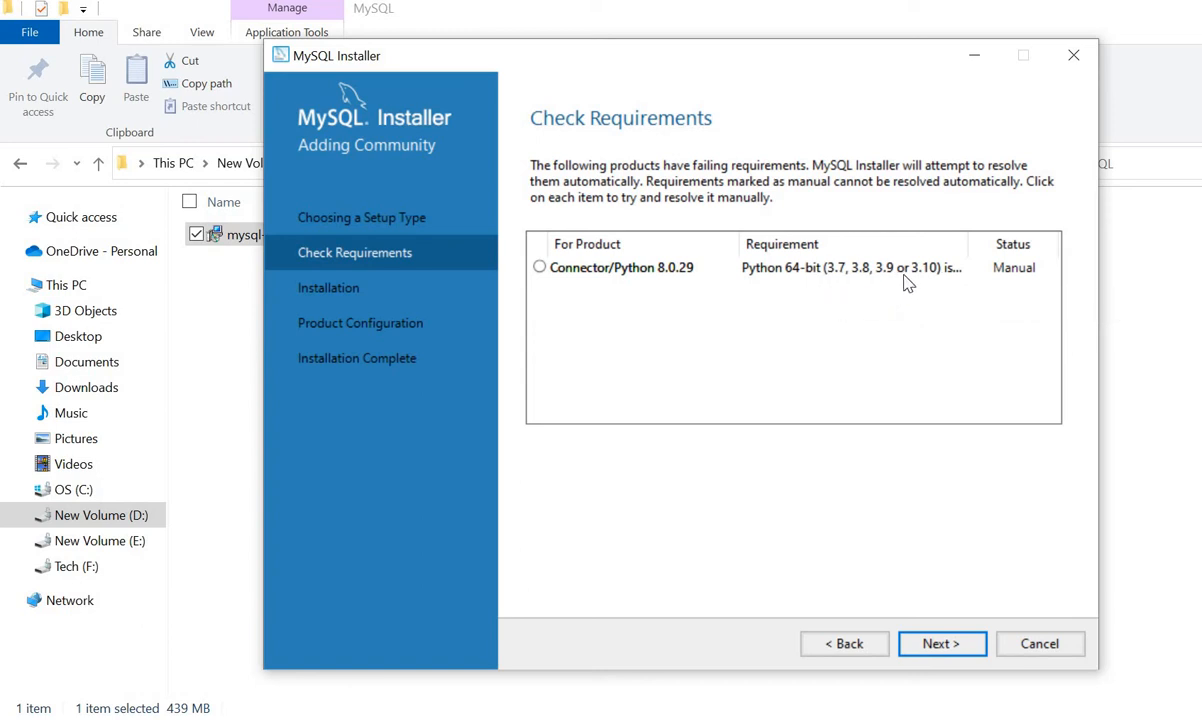
# Step: Widen the Requirement column and display the requirement details for Connector/Python 8.0.29
pyautogui.doubleClick(966, 244)
pyautogui.moveTo(893, 419); pyautogui.dragTo(597, 268)
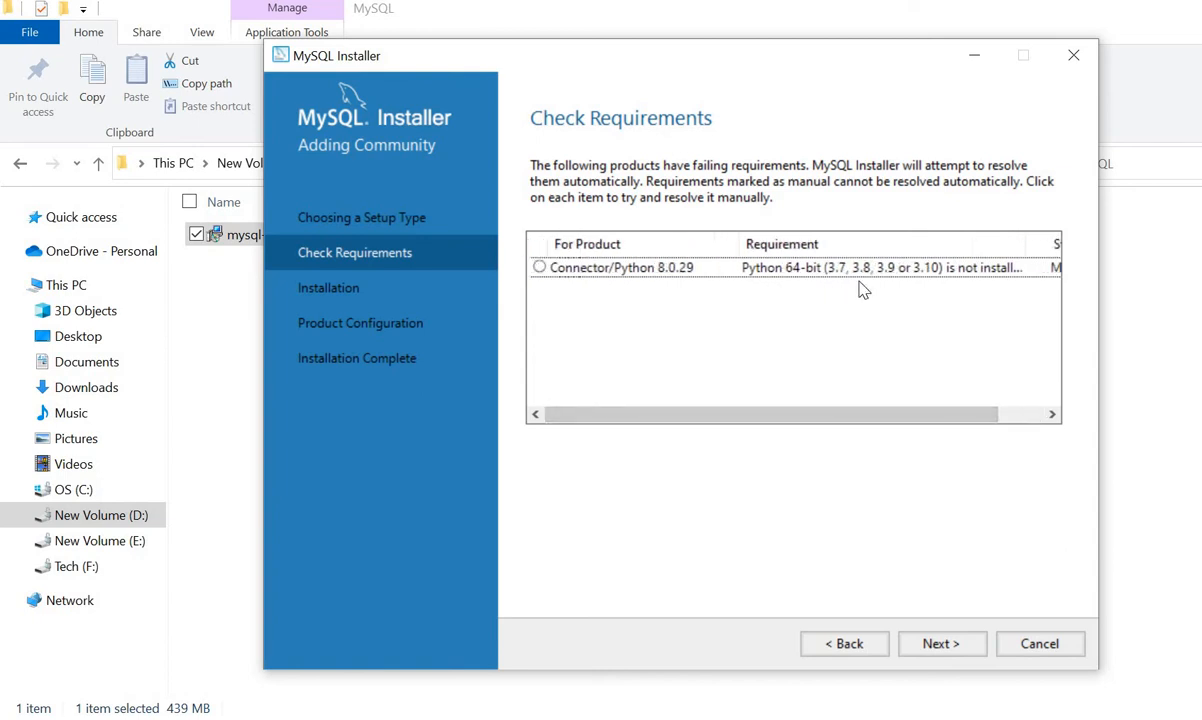
pyautogui.click(540, 270)
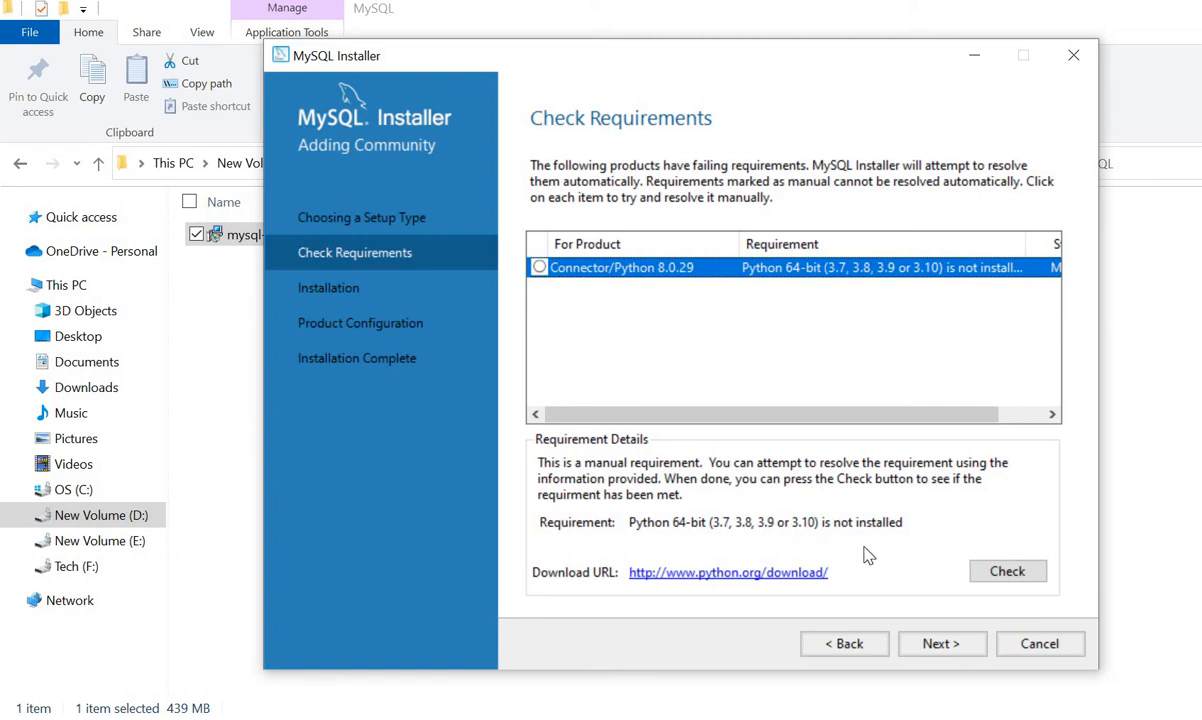
# Step: Continue past the unresolved Connector/Python requirement and start installing the listed MySQL products
pyautogui.click(943, 653)
pyautogui.click(835, 463)
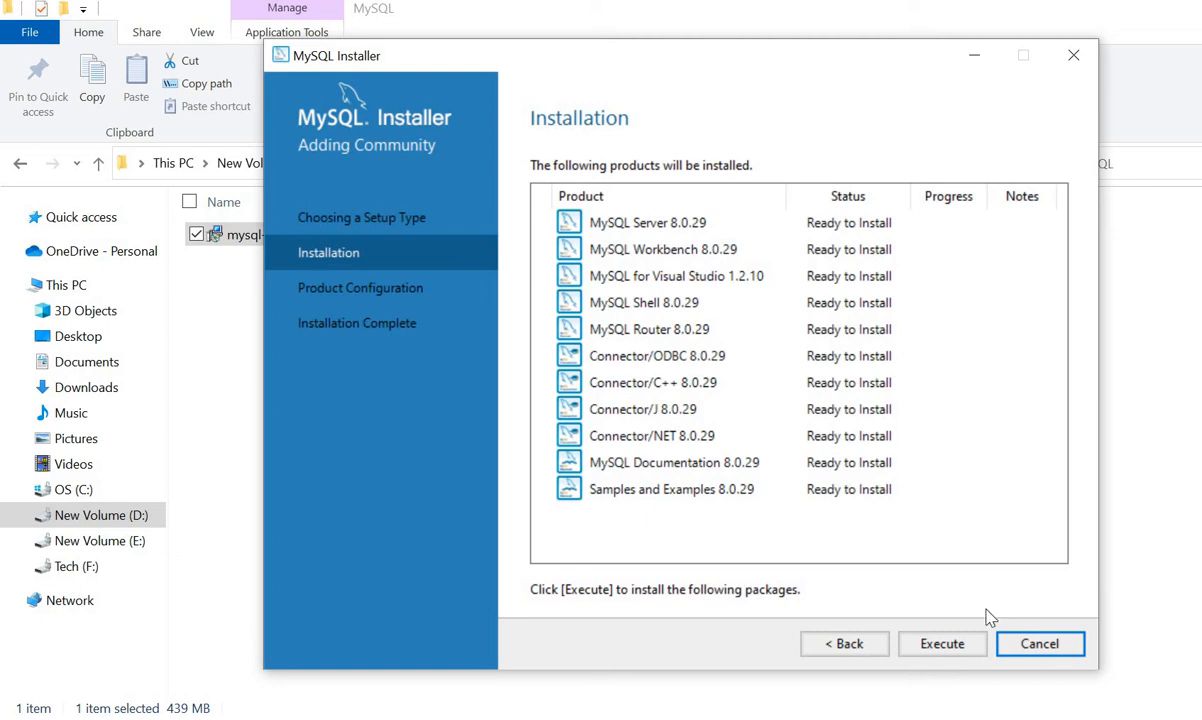
pyautogui.click(945, 645)
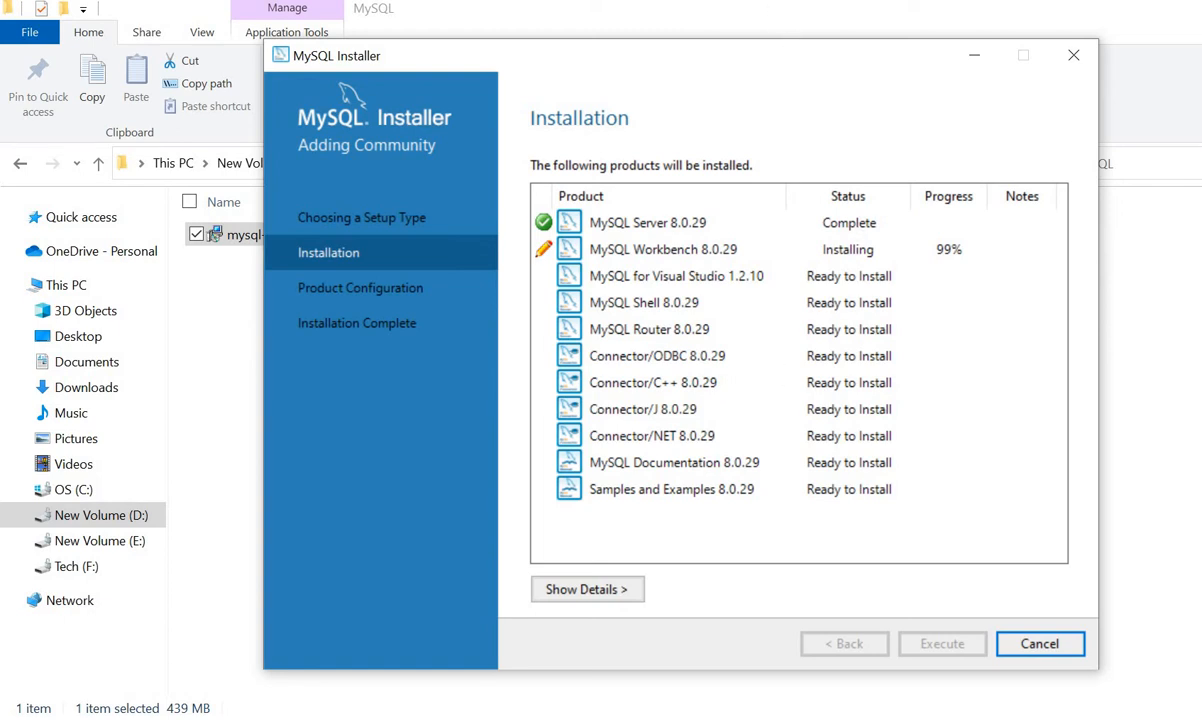
# Step: Show the installation details and look through the log of installed files, their directories and sizes
pyautogui.click(974, 55)
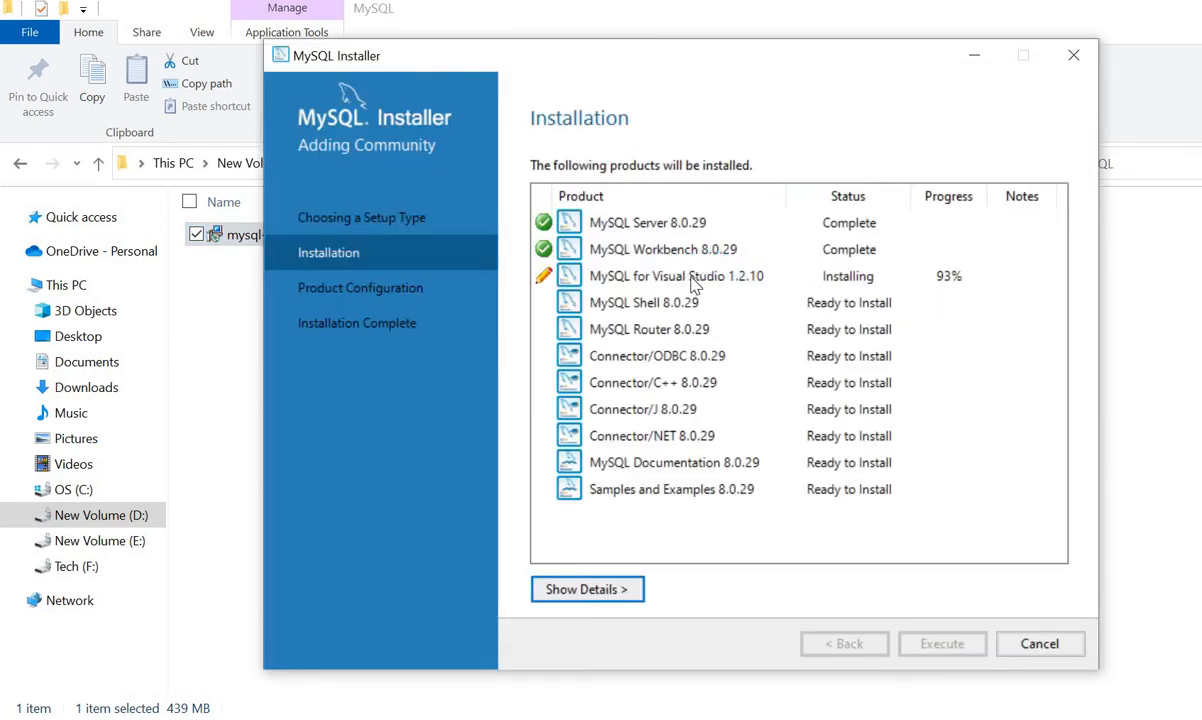
pyautogui.click(585, 588)
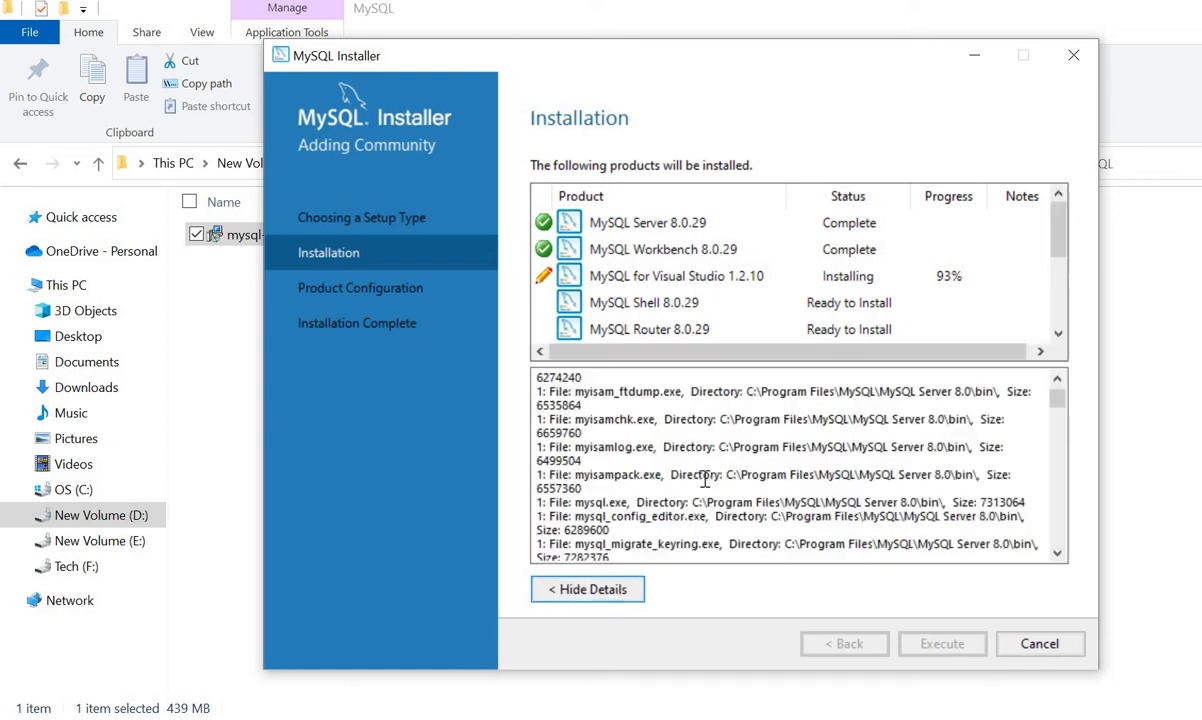
pyautogui.scroll(-4, 700, 481)
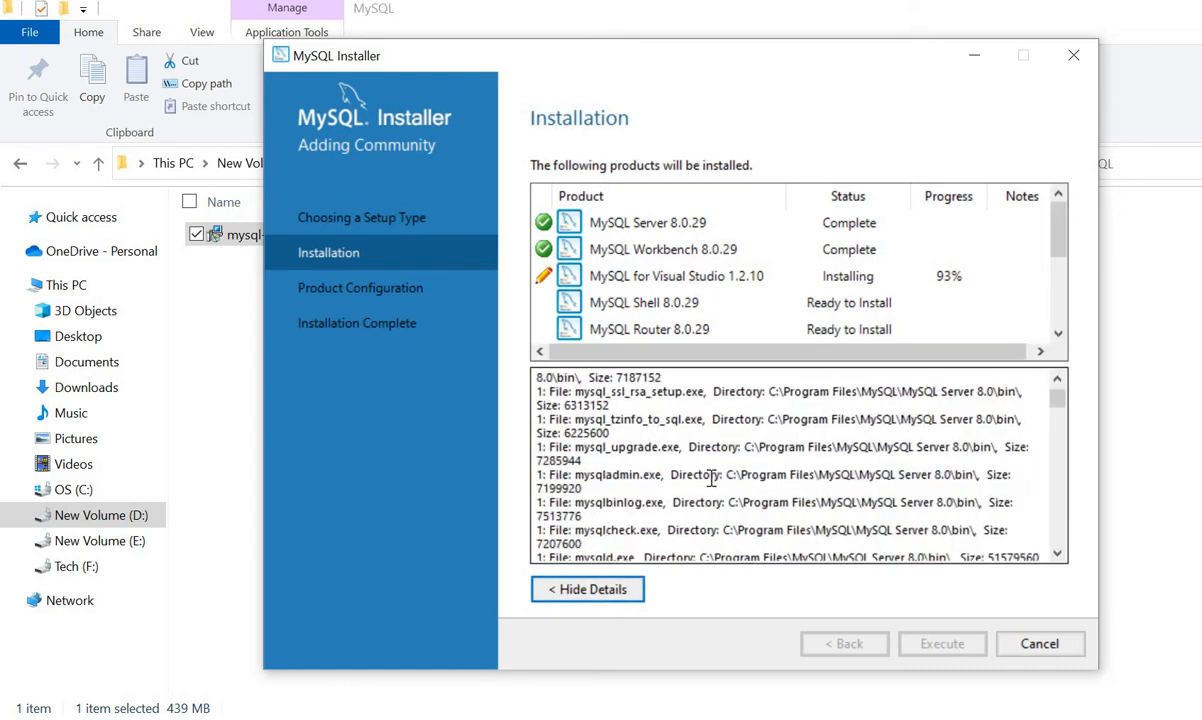
pyautogui.scroll(-1, 760, 470)
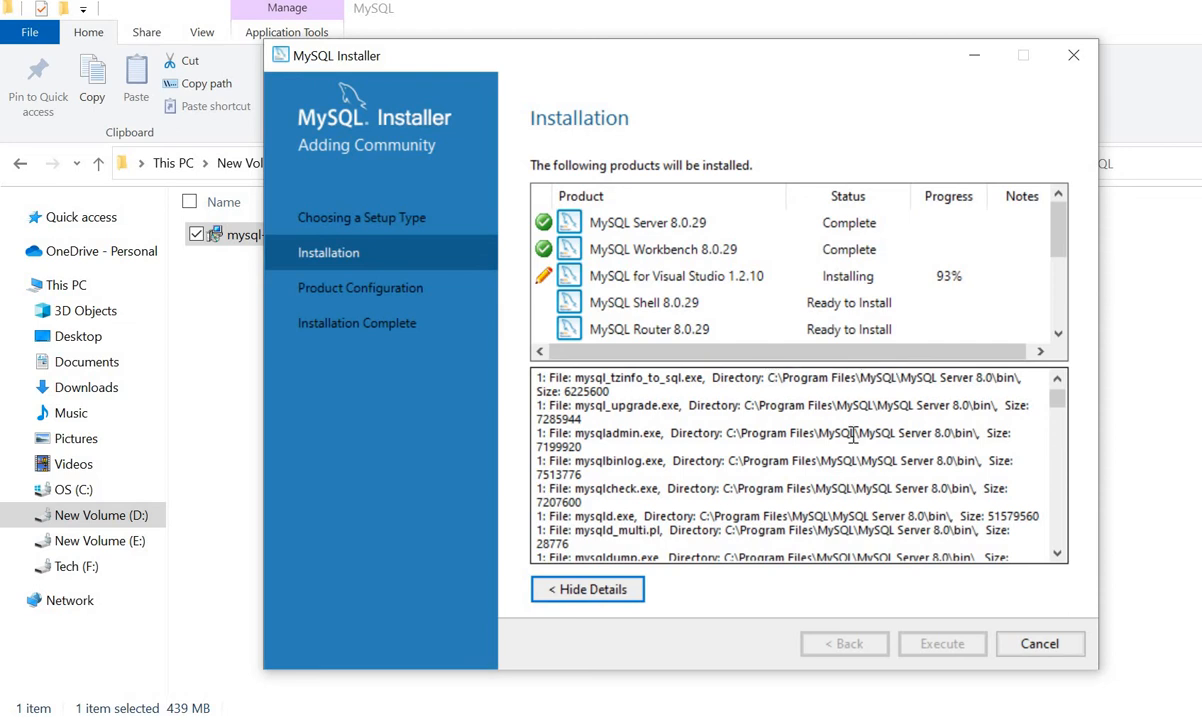
pyautogui.moveTo(893, 380); pyautogui.dragTo(768, 378)
pyautogui.scroll(-5, 801, 444)
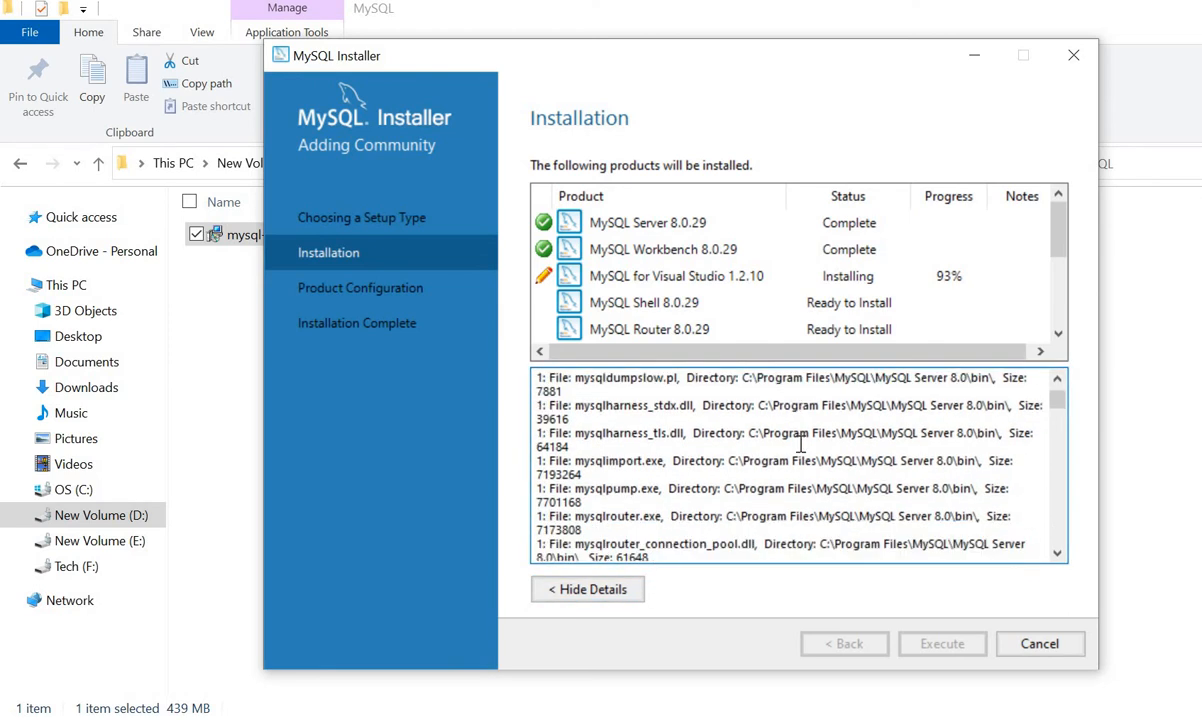
# Step: Look through the rest of the installation log, and hide the installation details
pyautogui.scroll(-4, 801, 444)
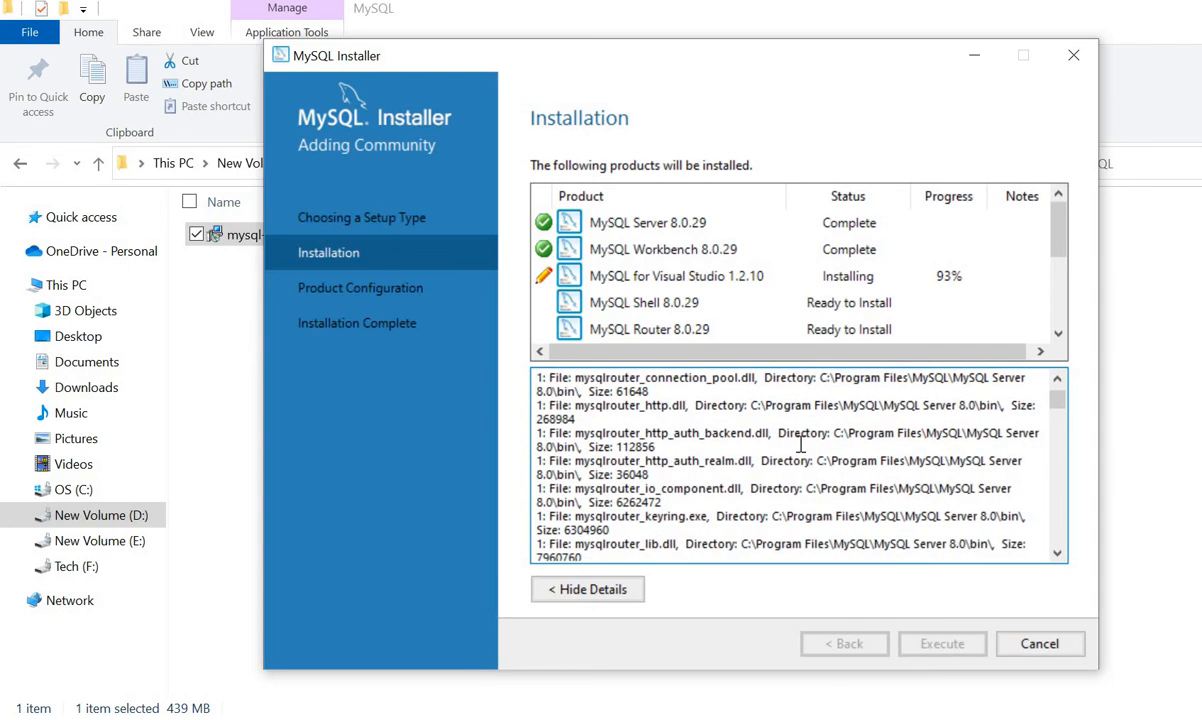
pyautogui.scroll(-10, 801, 444)
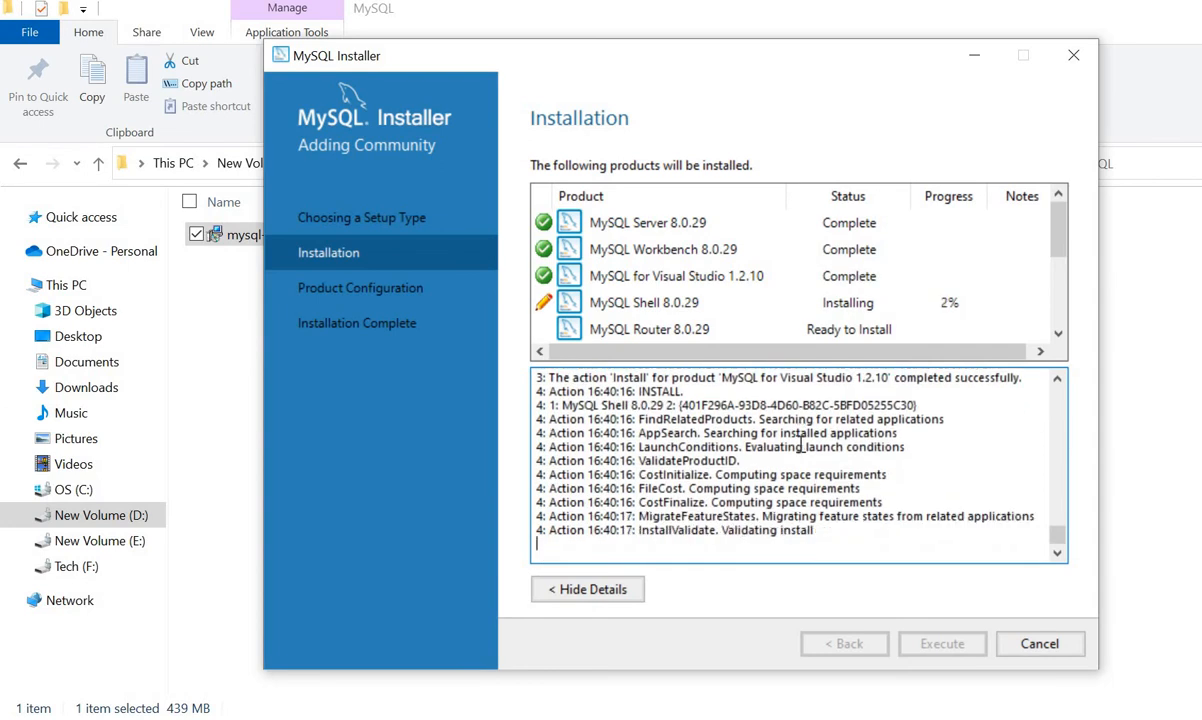
pyautogui.scroll(2, 761, 452)
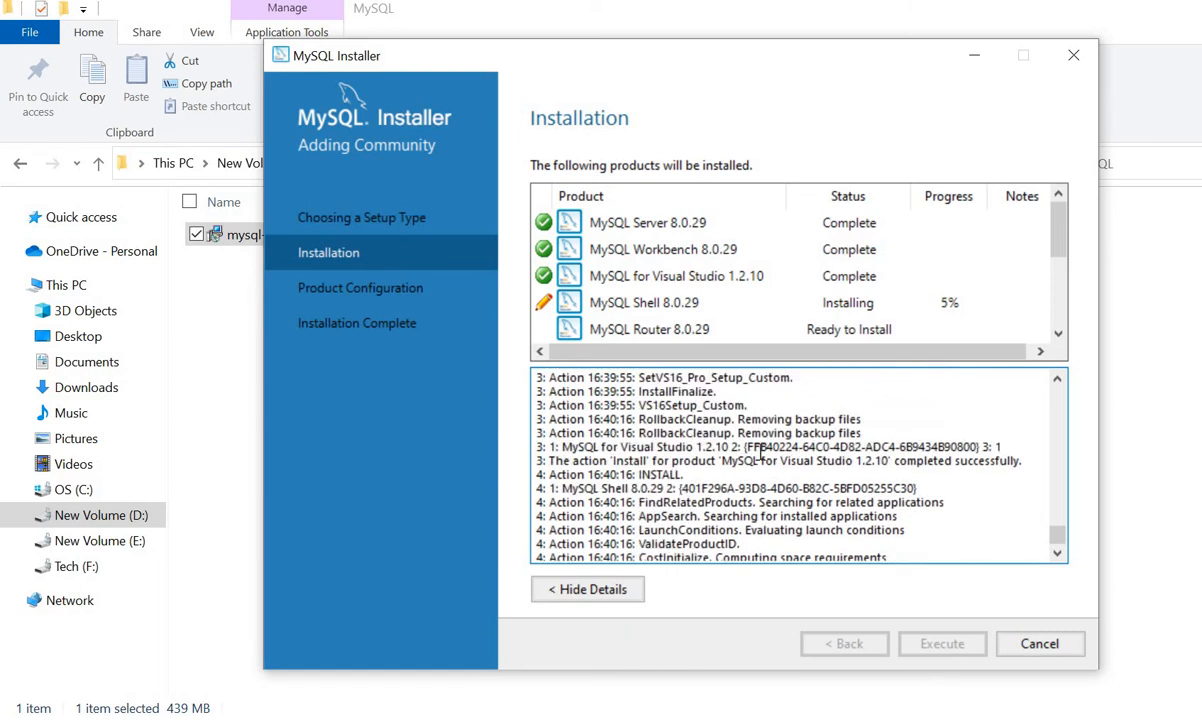
pyautogui.click(588, 589)
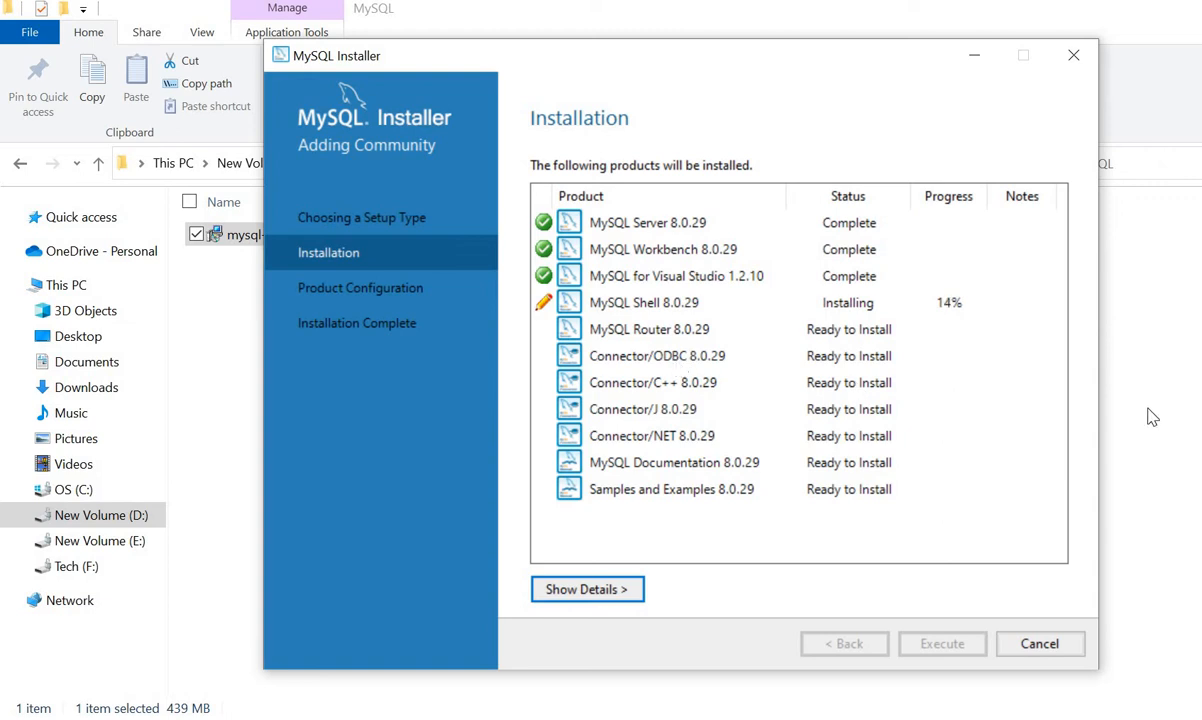
pyautogui.click(1108, 10)
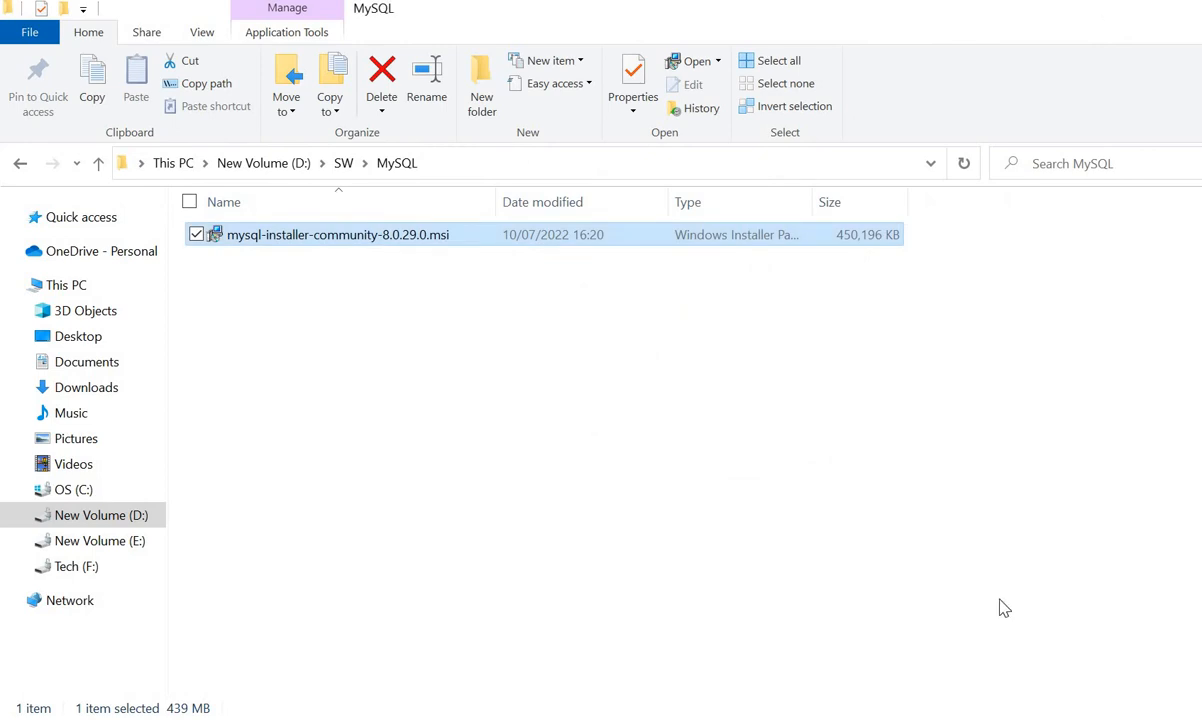
pyautogui.click(1004, 564)
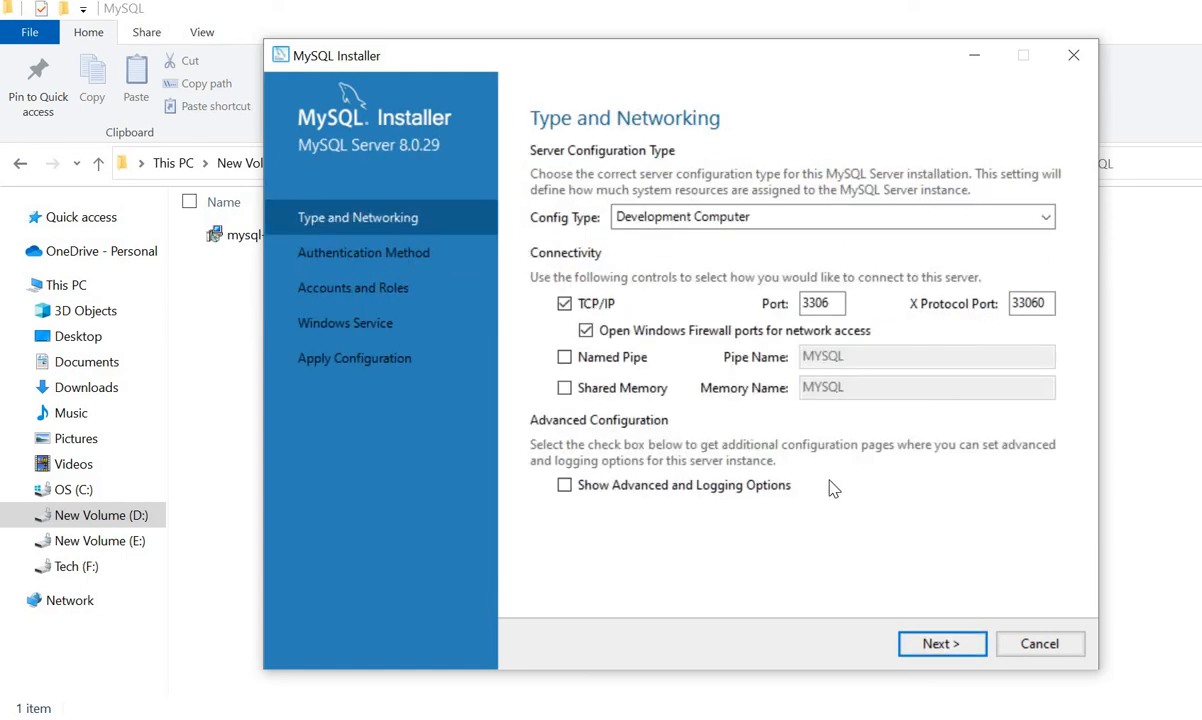
# Step: Keep the Development Computer configuration type and TCP/IP port 3306 for MySQL Server, and continue to the accounts and roles settings
pyautogui.click(694, 220)
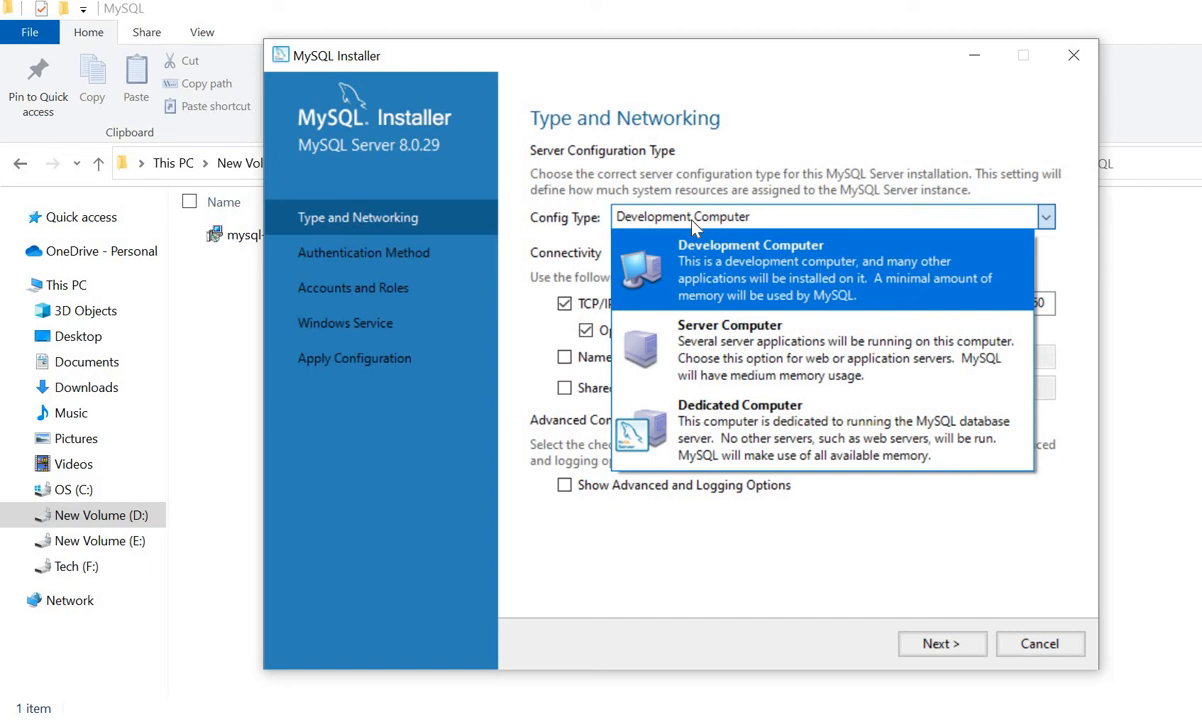
pyautogui.click(571, 224)
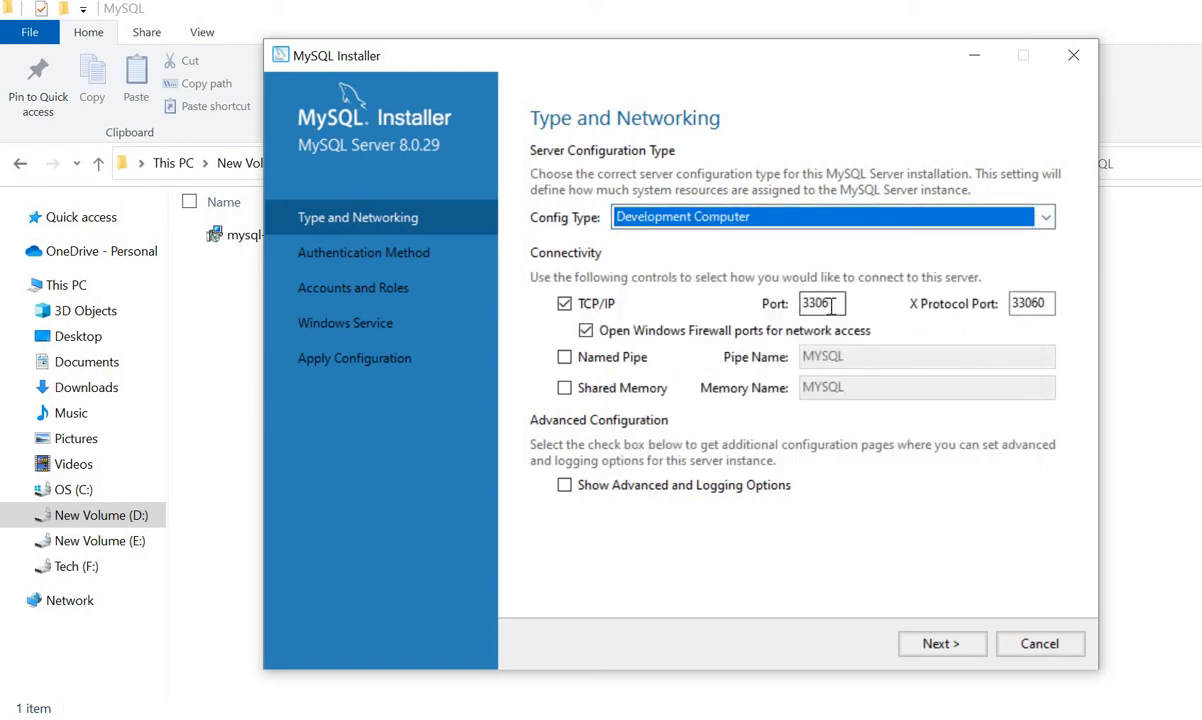
pyautogui.click(800, 303)
pyautogui.doubleClick(800, 303)
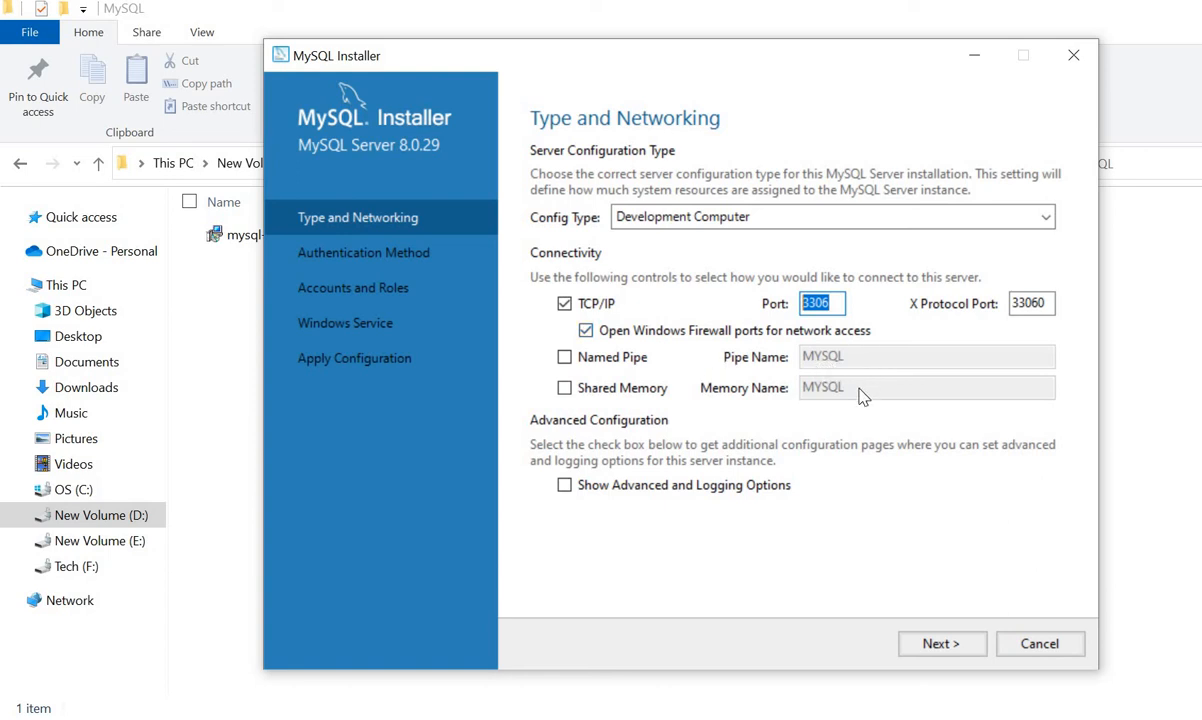
pyautogui.click(830, 303)
pyautogui.moveTo(812, 303); pyautogui.dragTo(828, 316)
pyautogui.click(822, 304)
pyautogui.moveTo(822, 304); pyautogui.dragTo(800, 313)
pyautogui.click(833, 304)
pyautogui.click(942, 644)
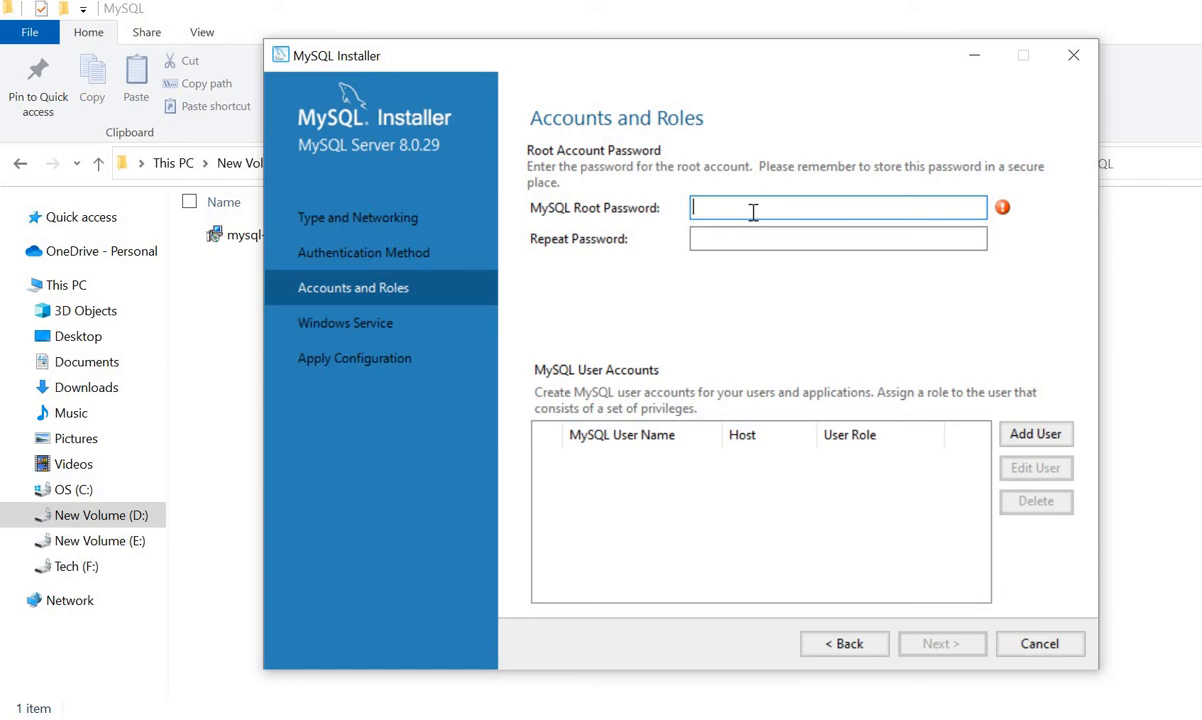
# Step: Enter the MySQL root password and repeat it for confirmation
pyautogui.write('r•••••••••')
pyautogui.moveTo(778, 209); pyautogui.dragTo(686, 204)
pyautogui.write('•••••••••')
pyautogui.click(719, 242)
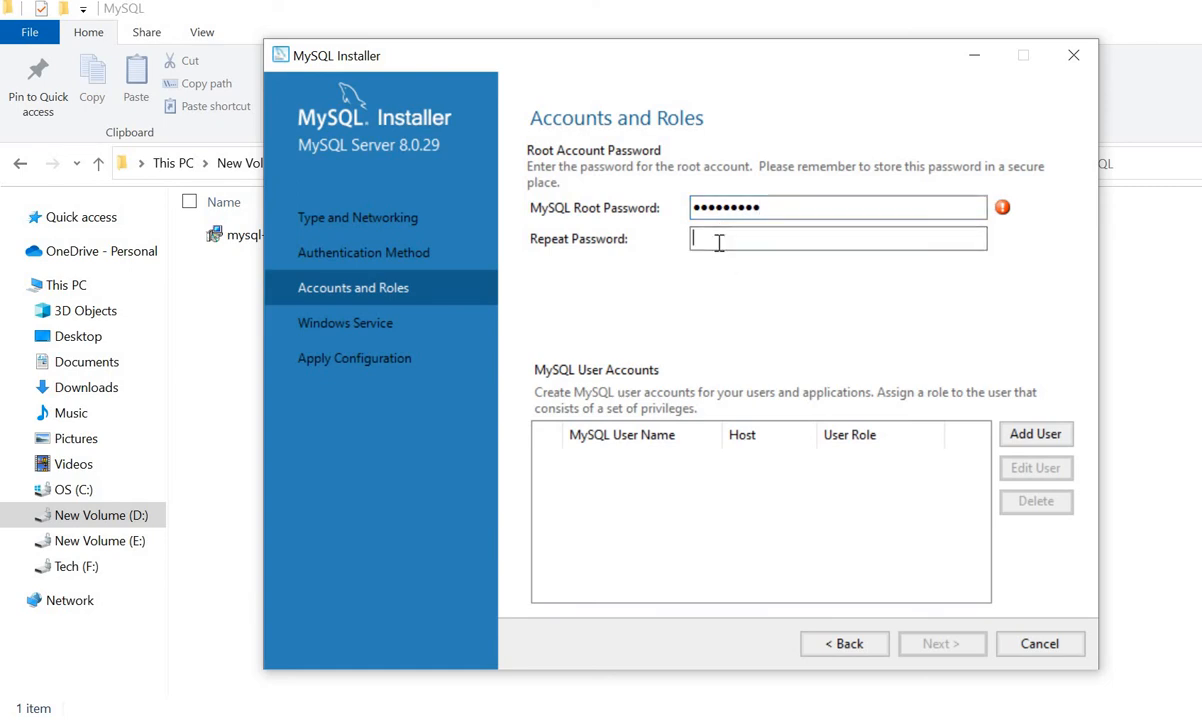
pyautogui.write('•••••••••')
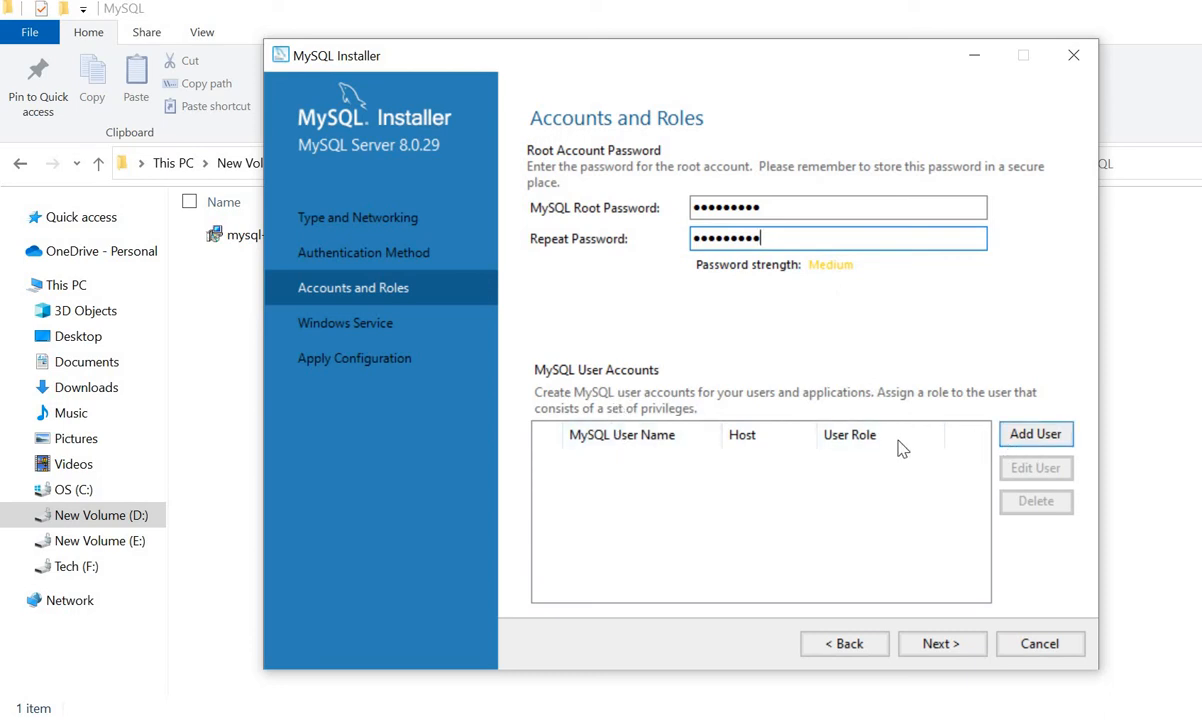
# Step: Examine the role options for a new MySQL user account without adding one
pyautogui.click(1030, 436)
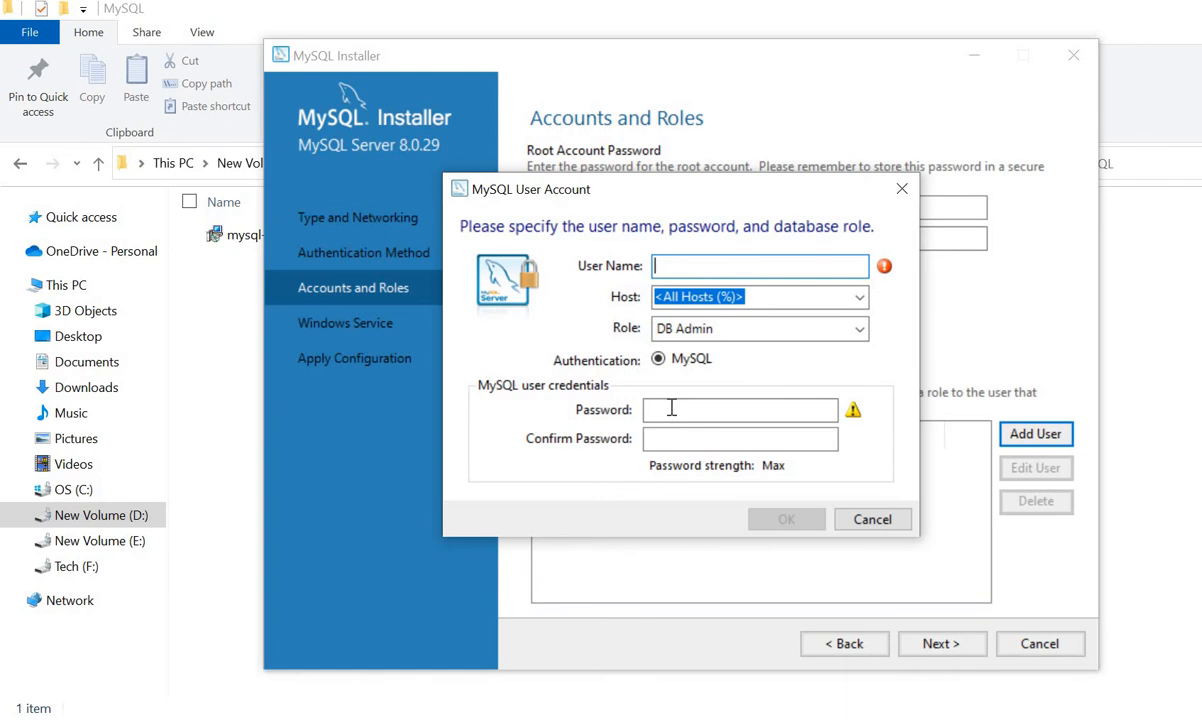
pyautogui.click(860, 329)
pyautogui.click(625, 338)
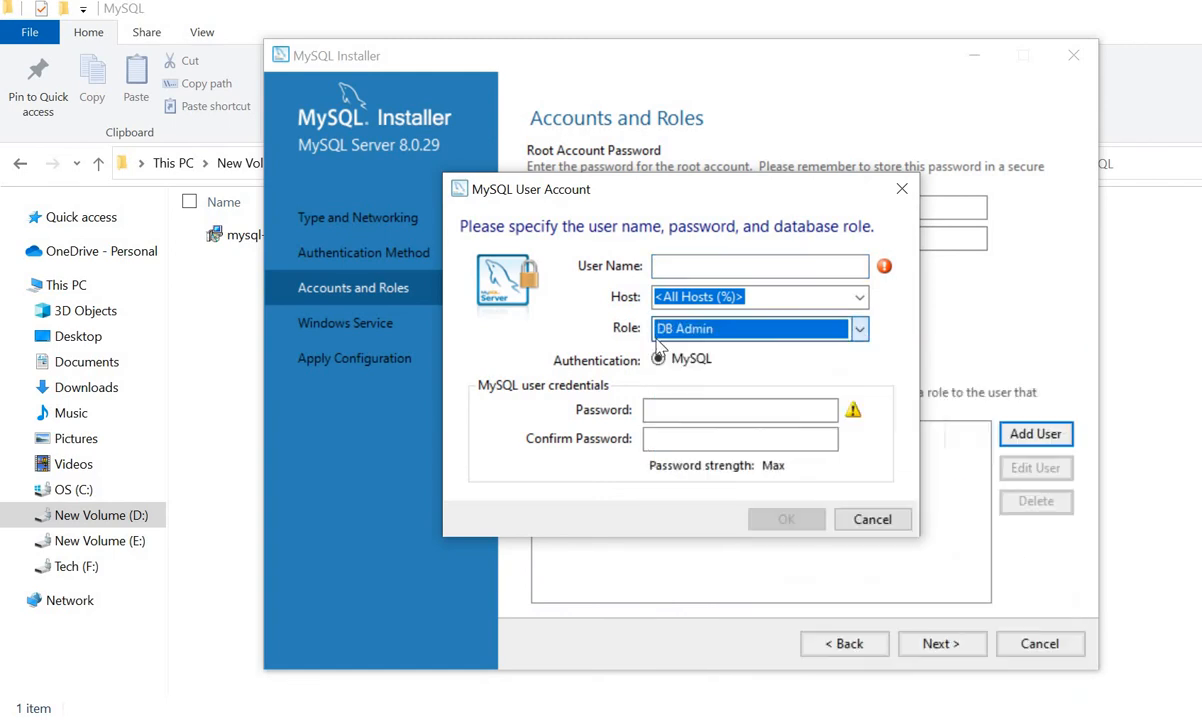
pyautogui.click(877, 521)
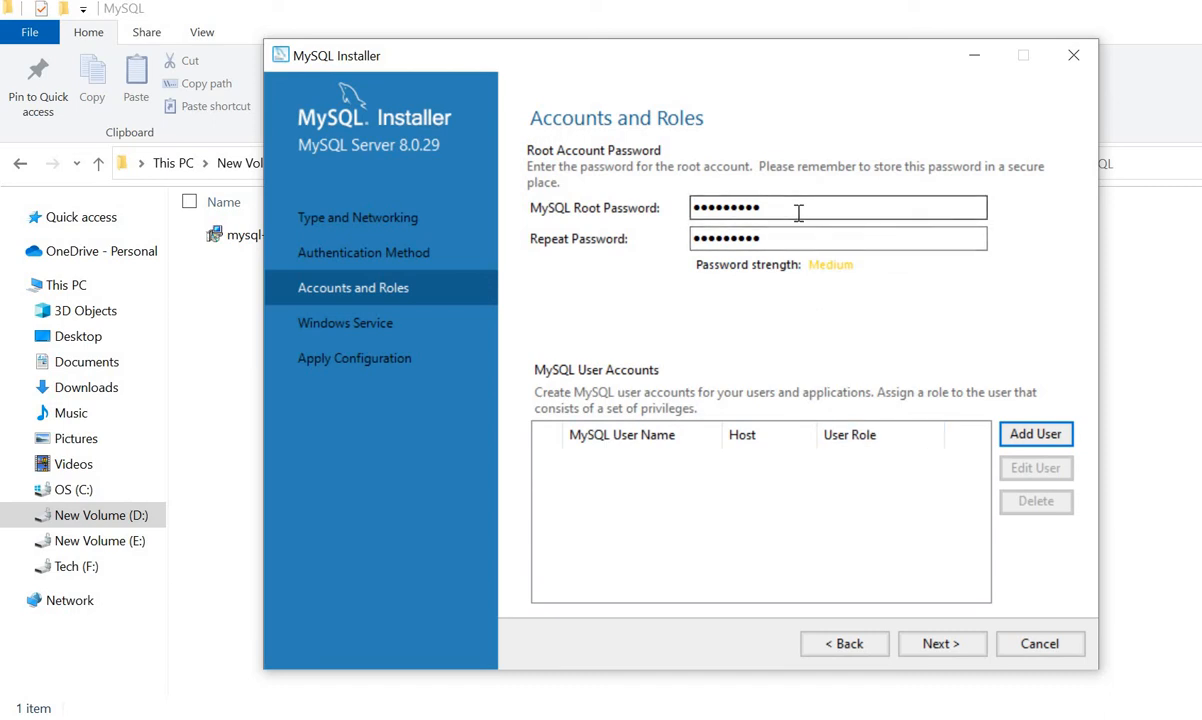
# Step: Keep MySQL80 as the Windows service running under the Standard System Account, and apply the MySQL Server configuration
pyautogui.click(948, 645)
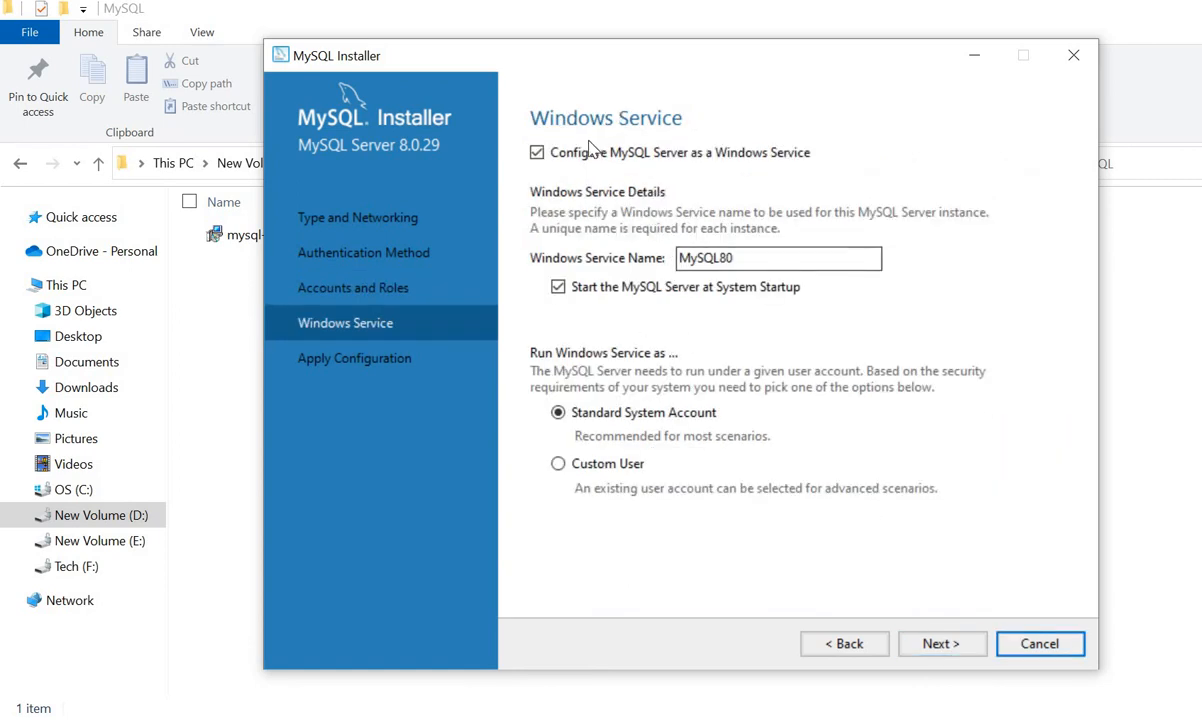
pyautogui.doubleClick(752, 258)
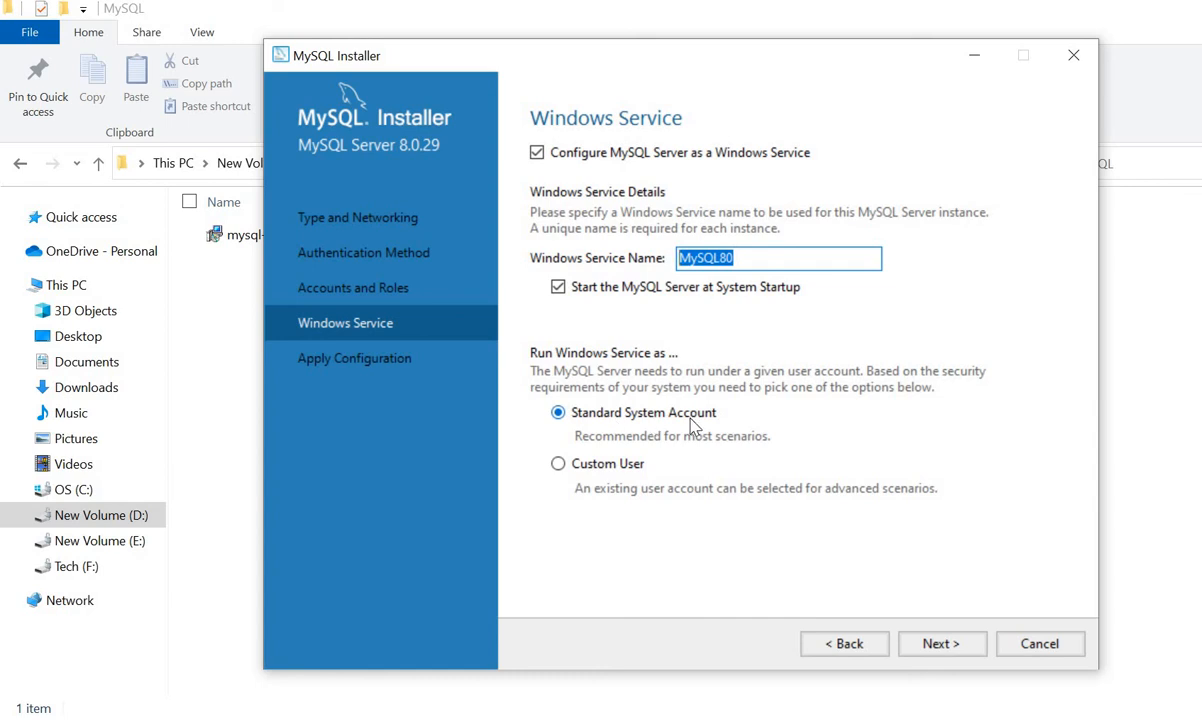
pyautogui.click(943, 644)
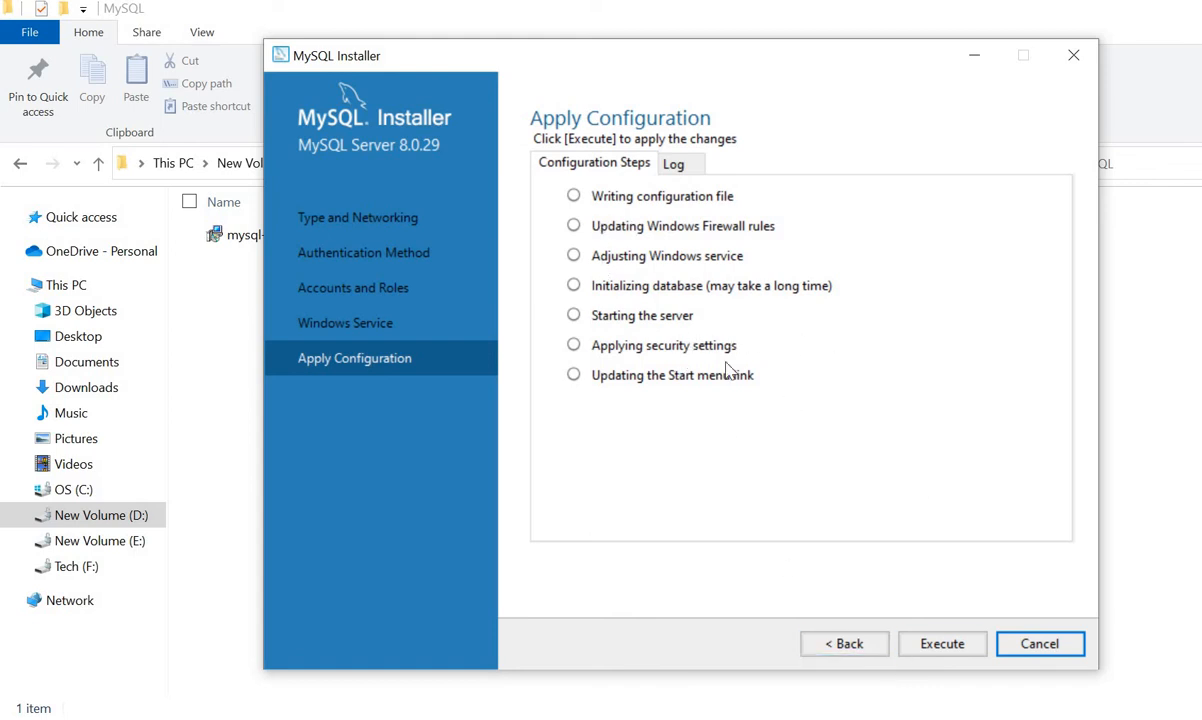
pyautogui.click(955, 647)
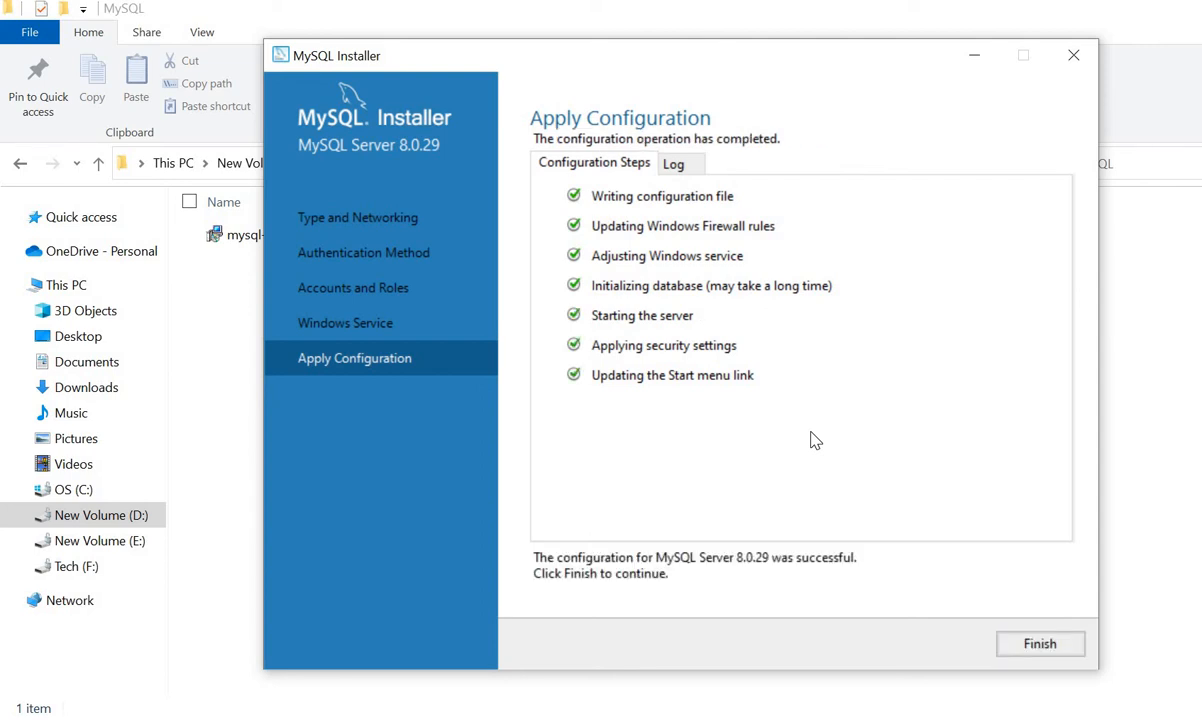
pyautogui.click(1038, 644)
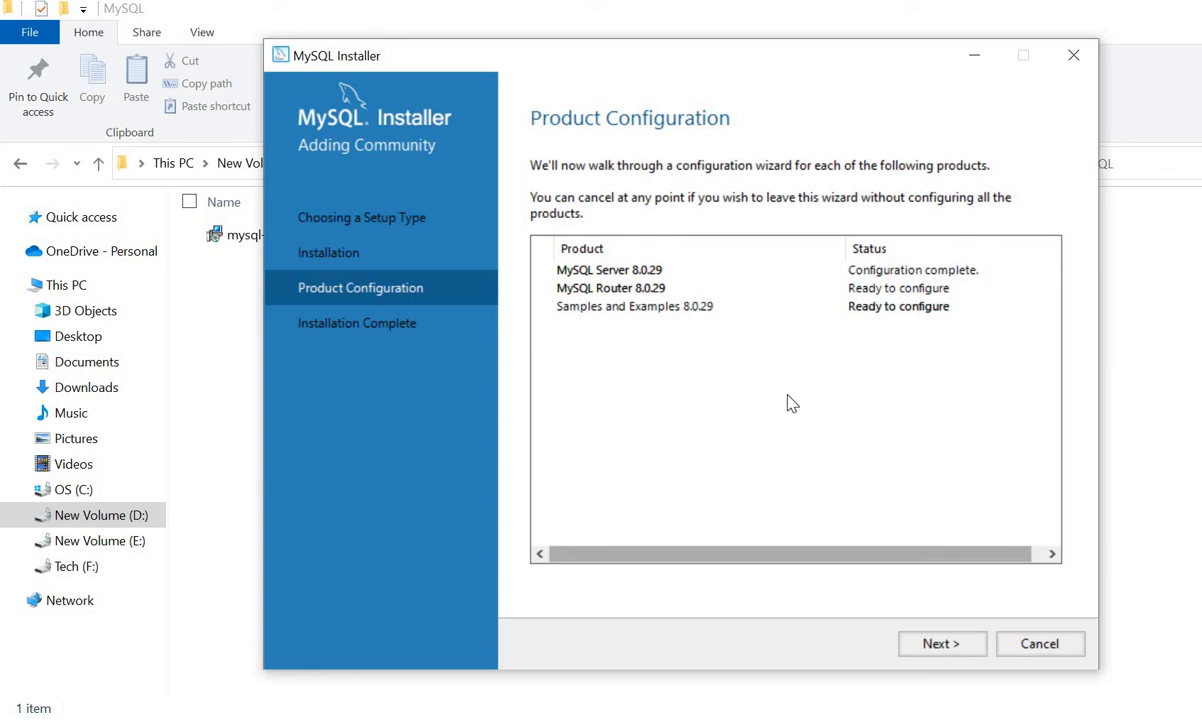
# Step: Finish the MySQL Router configuration without bootstrapping it for InnoDB Cluster
pyautogui.click(950, 645)
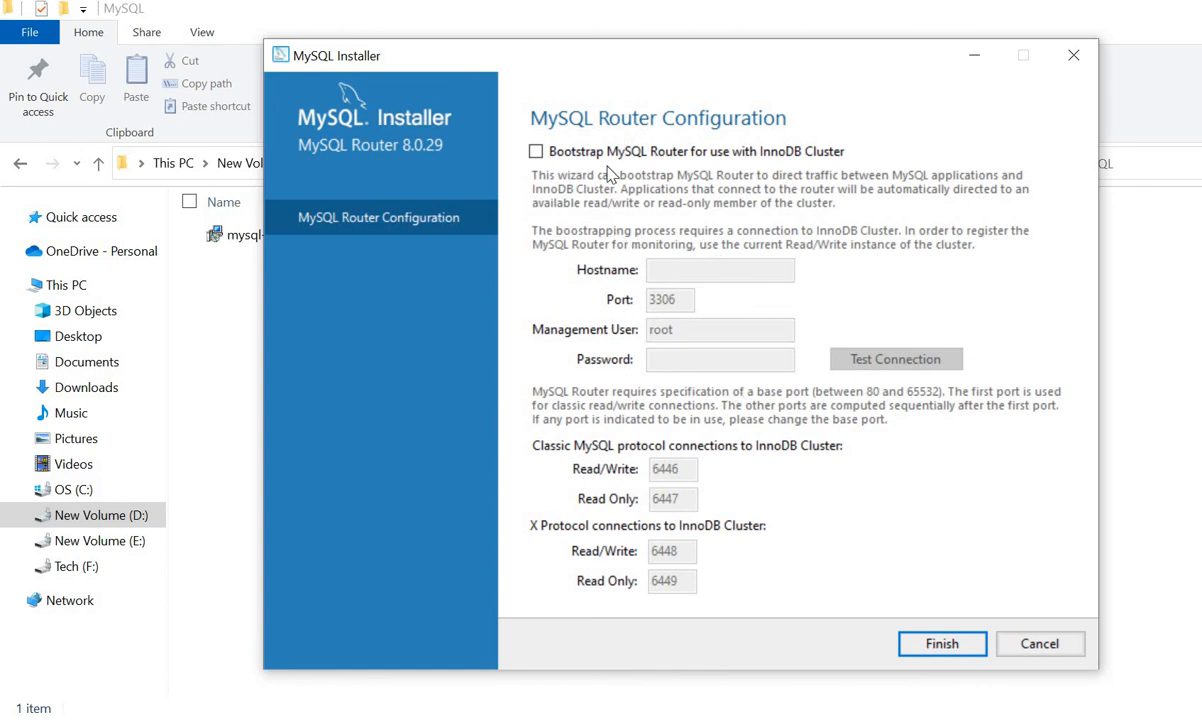
pyautogui.click(940, 646)
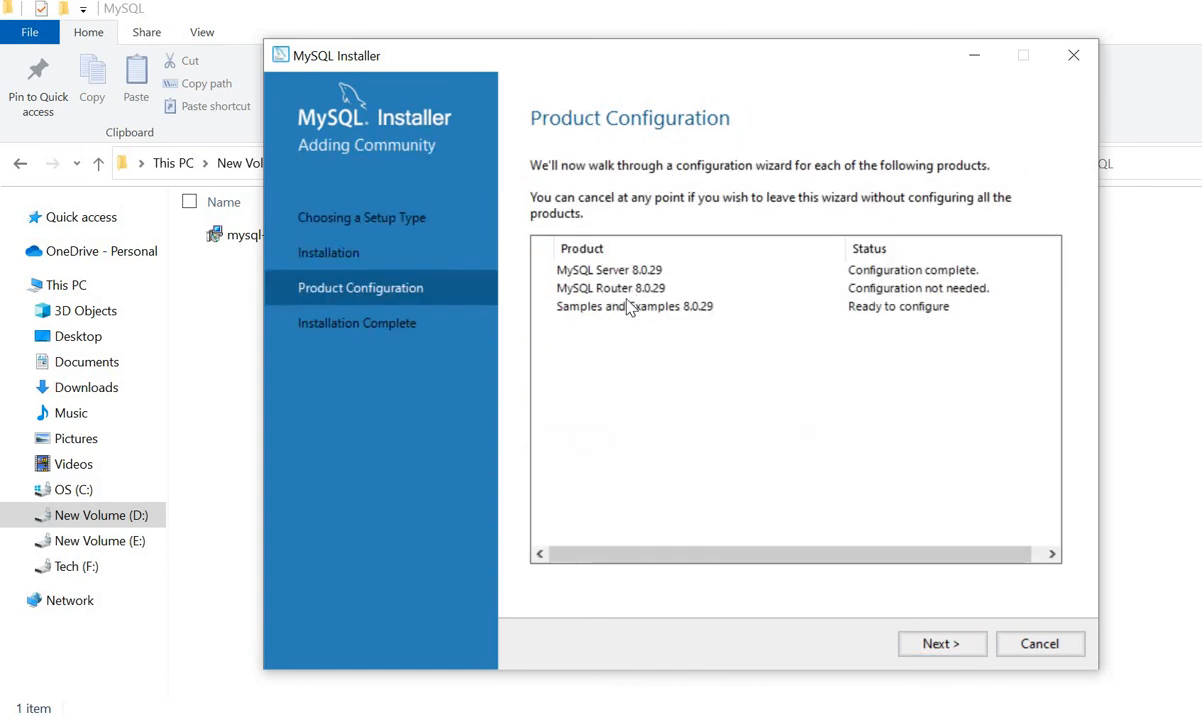
pyautogui.click(942, 645)
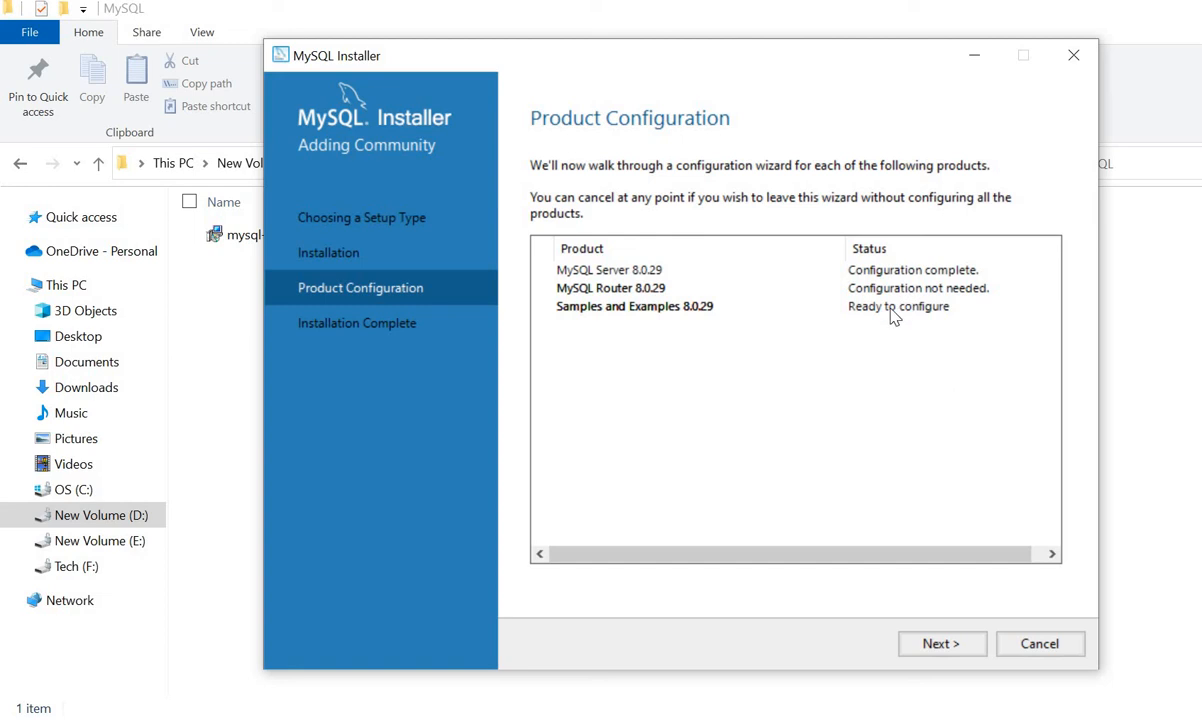
# Step: Enter the root account's password for the Samples and Examples setup and check the connection to MySQL Server 8.0.29
pyautogui.click(958, 644)
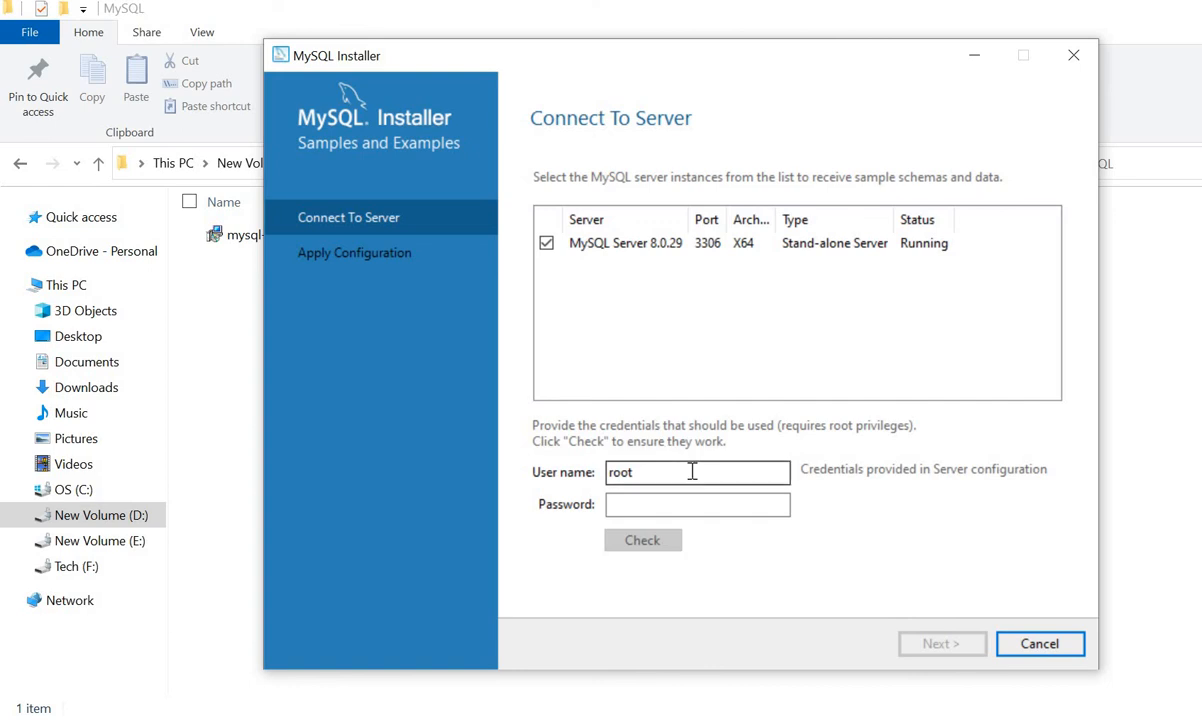
pyautogui.click(687, 505)
pyautogui.moveTo(608, 473); pyautogui.dragTo(644, 473)
pyautogui.click(643, 506)
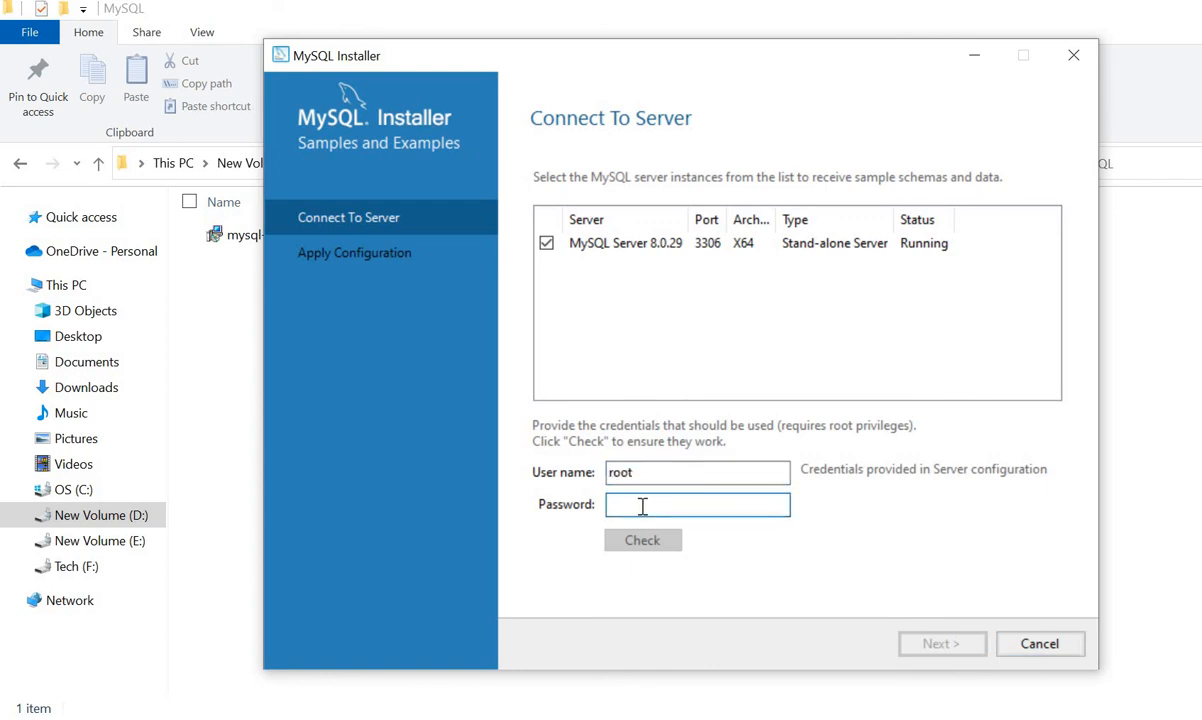
pyautogui.write('•••••••••')
pyautogui.click(645, 541)
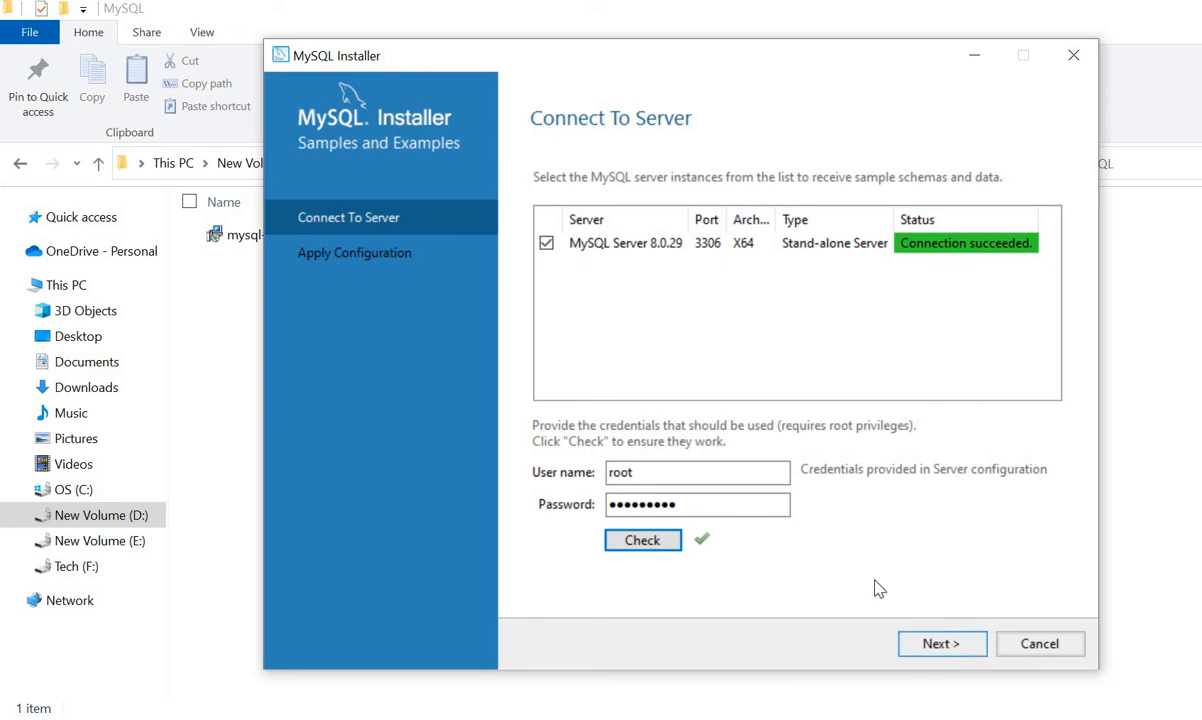
# Step: Apply the Samples and Examples configuration on the connected server and finish it
pyautogui.click(950, 645)
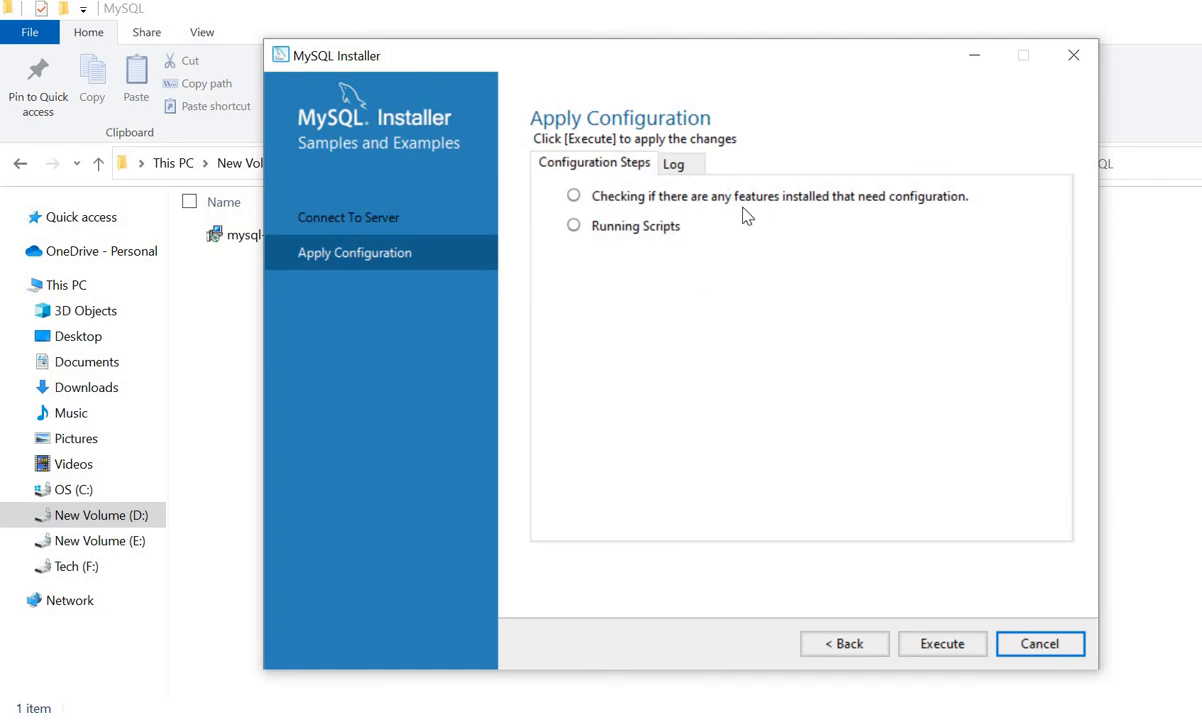
pyautogui.click(943, 643)
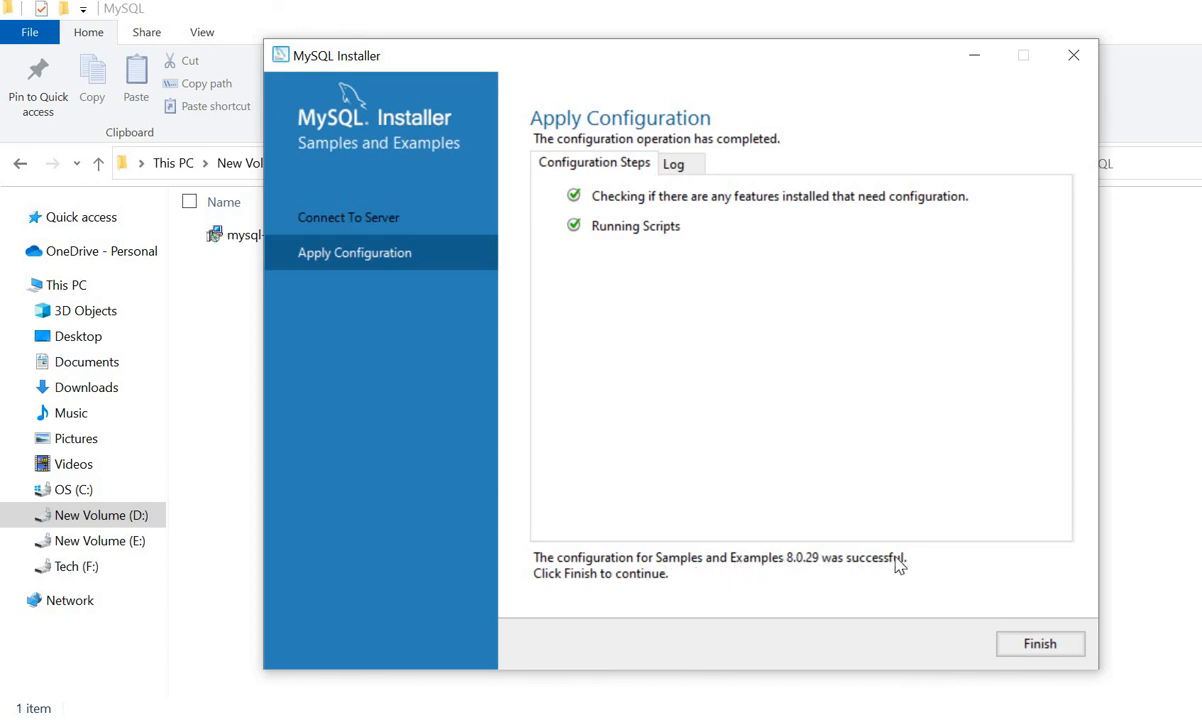
pyautogui.click(1036, 646)
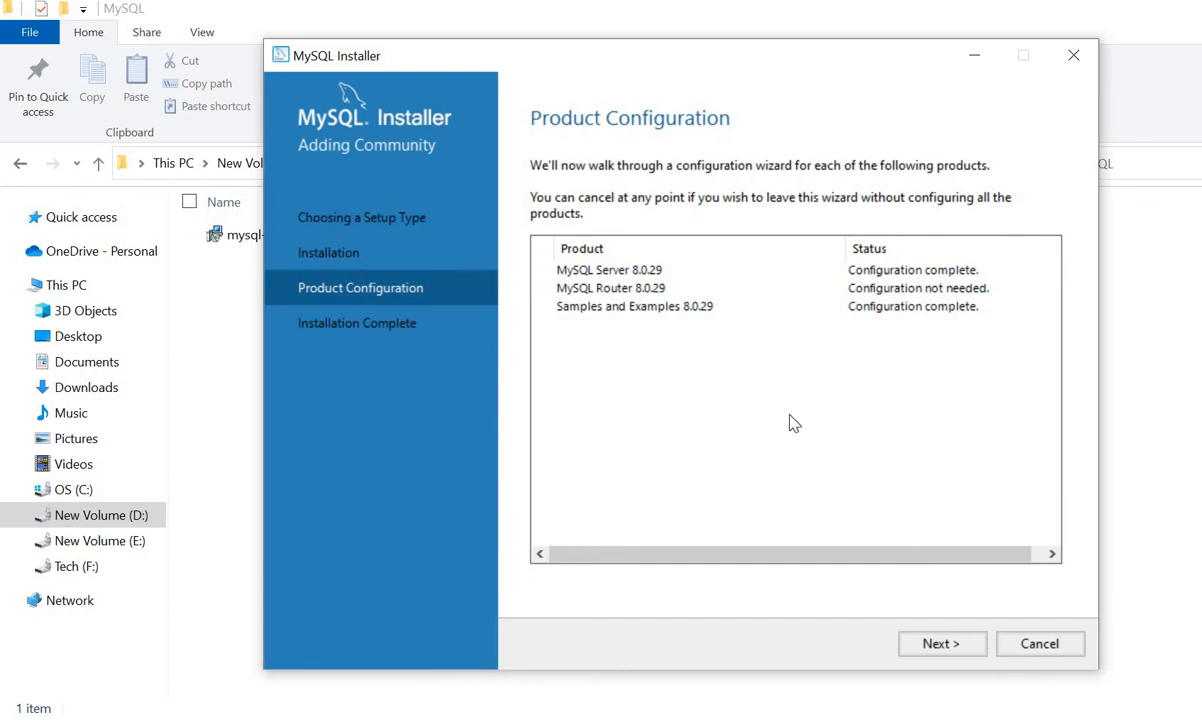
# Step: Proceed to the end of the installation and disable starting MySQL Workbench and MySQL Shell after setup
pyautogui.click(941, 646)
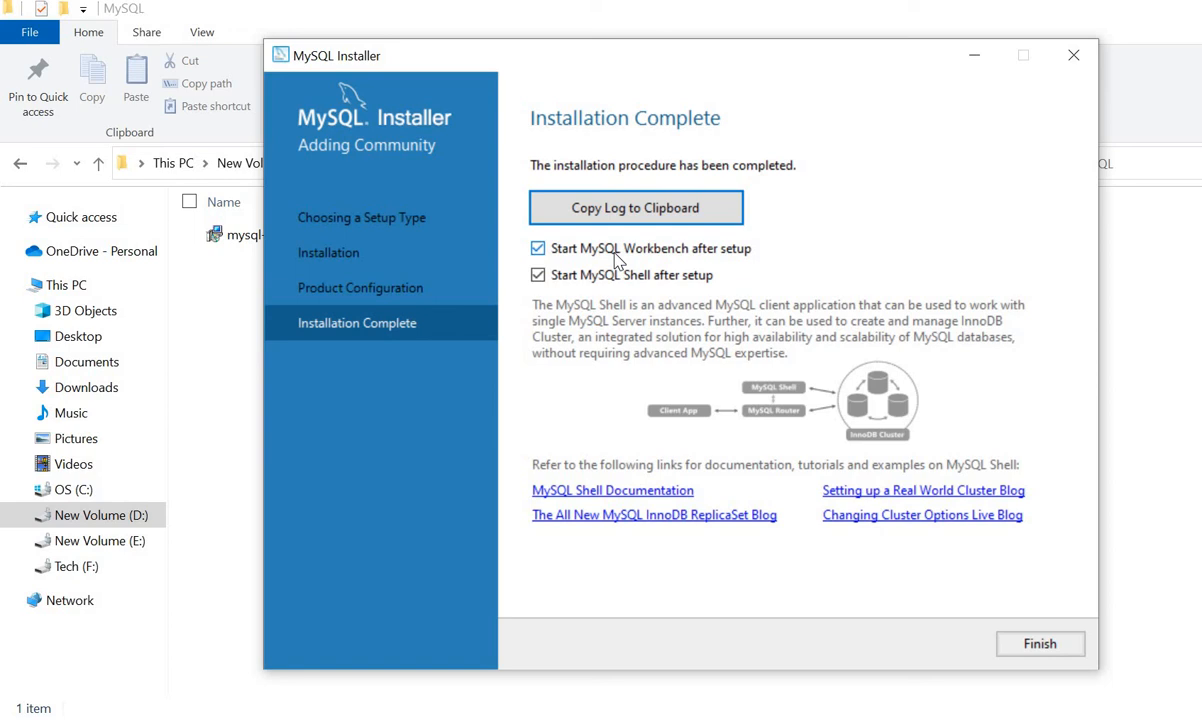
pyautogui.click(538, 248)
pyautogui.click(538, 275)
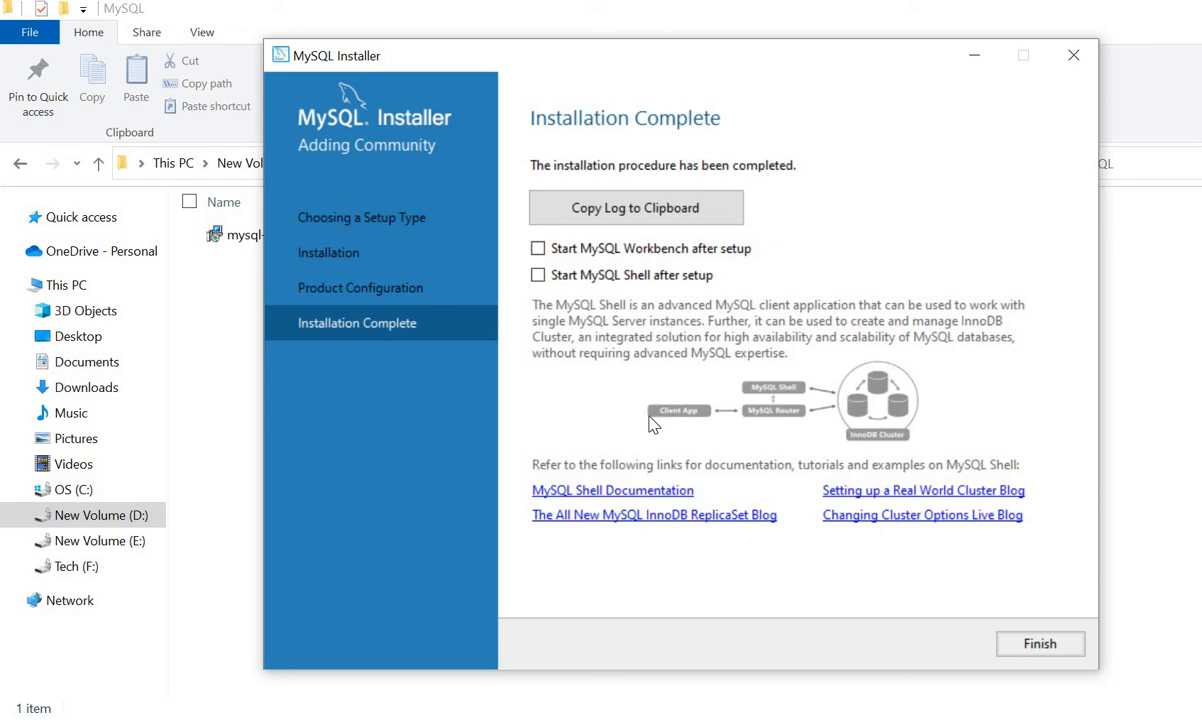
# Step: Switch to the MySQL.pptx slide show in PowerPoint
pyautogui.moveTo(555, 716)
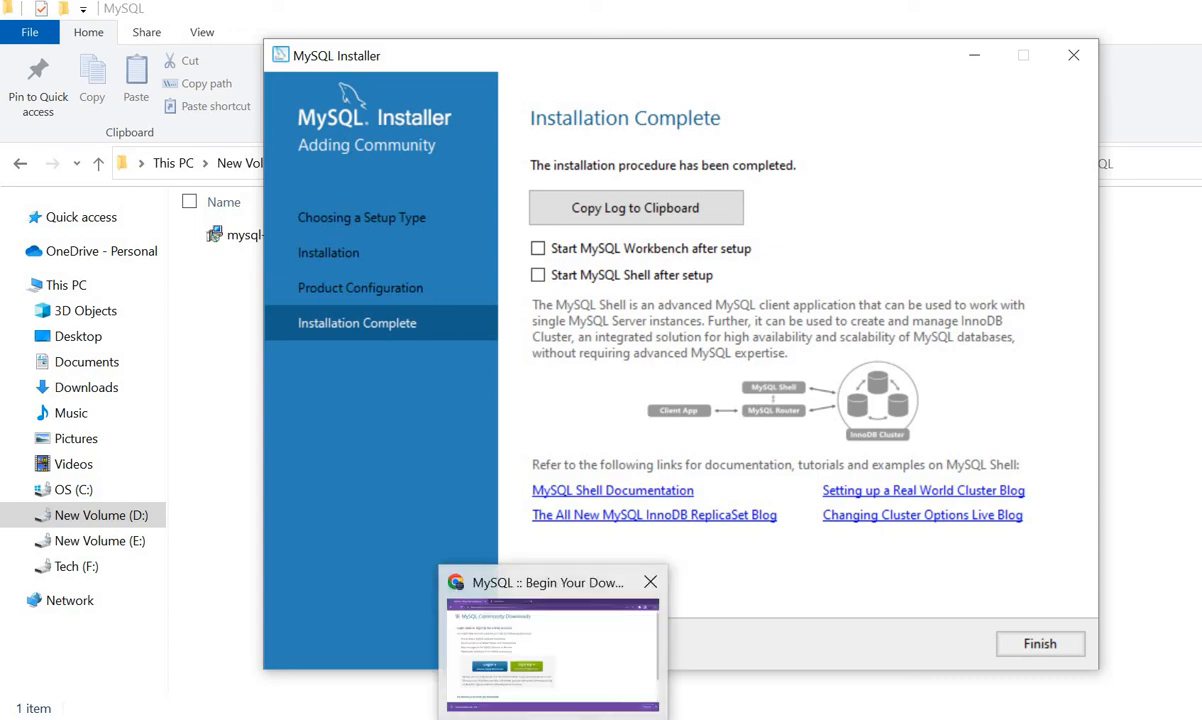
pyautogui.click(480, 717)
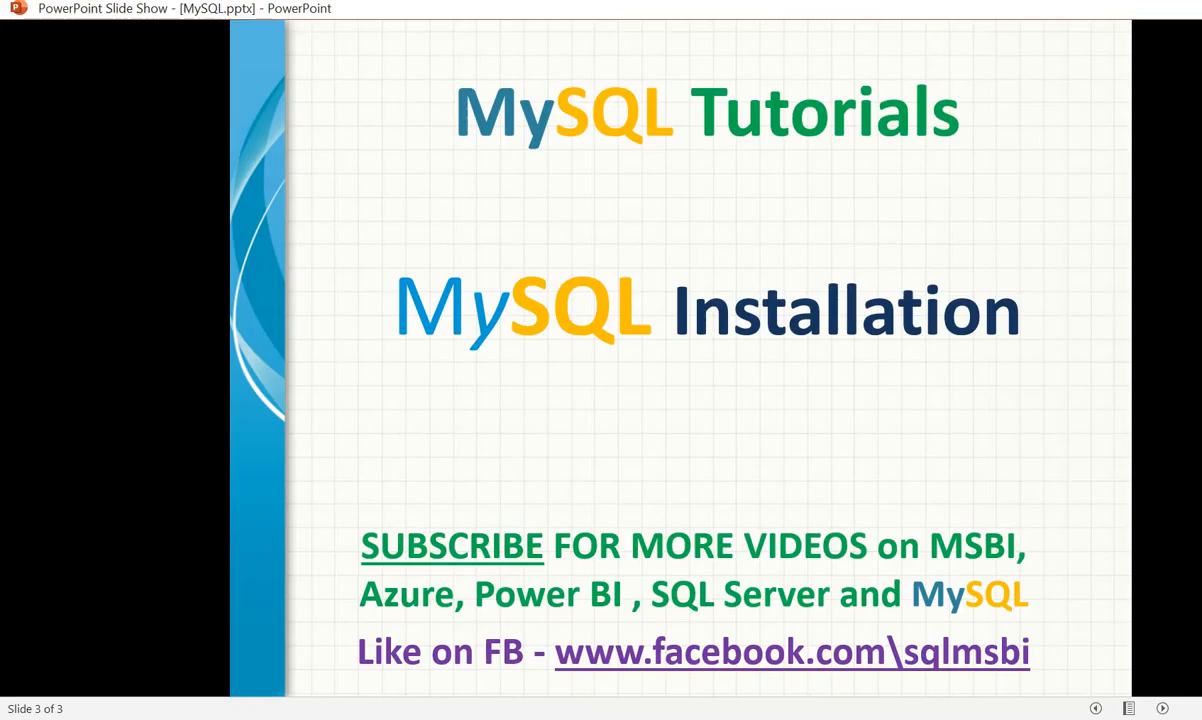